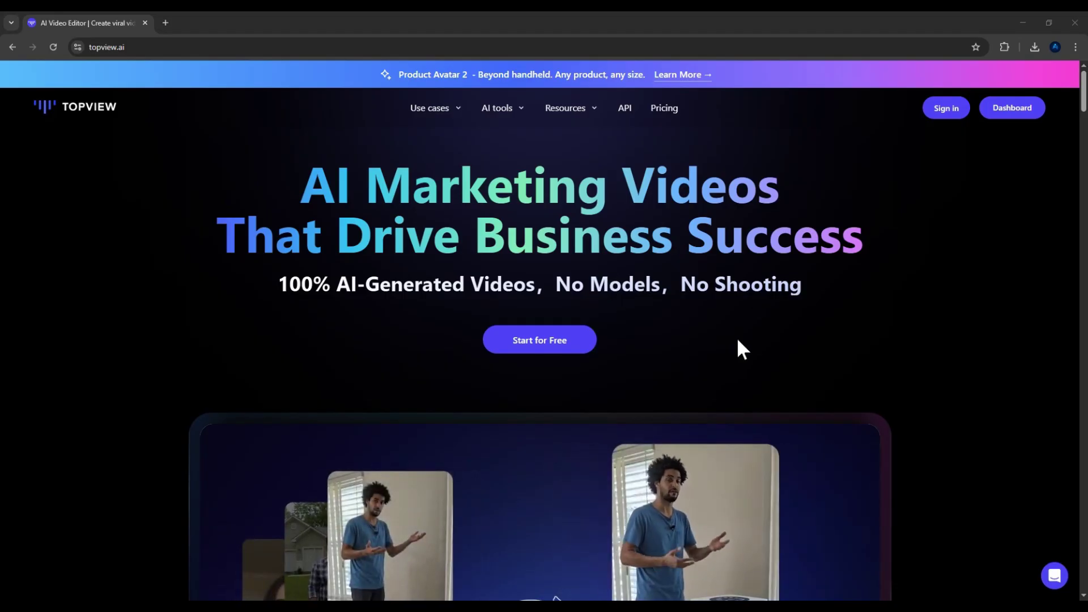
- Log in with Continue with Google to reach the TopView creation workspace
click(944, 111)
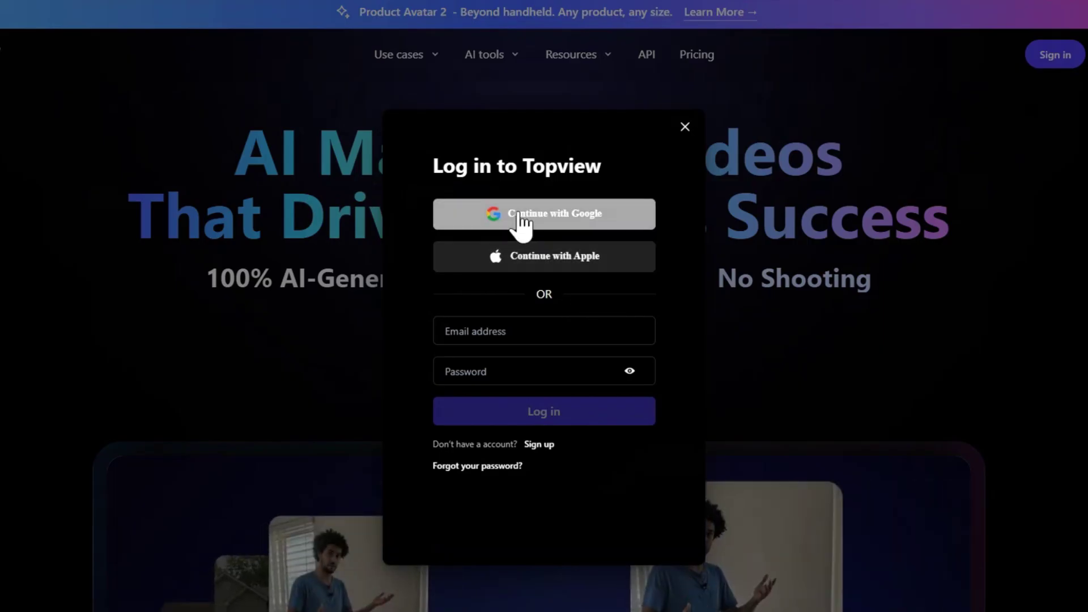
click(519, 215)
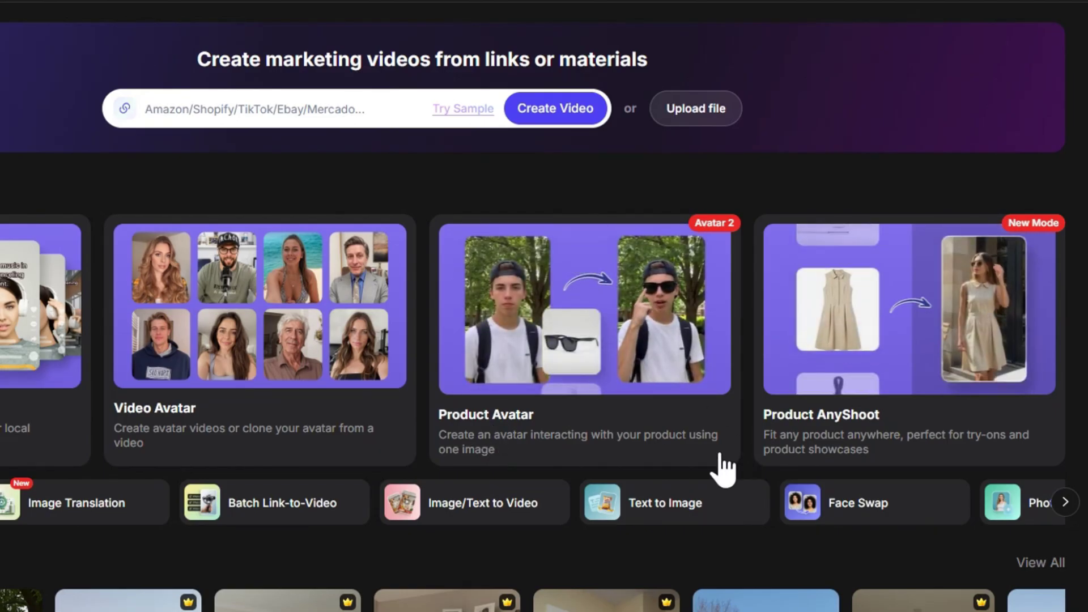
- Open the Product Avatar creator from the workspace
click(583, 396)
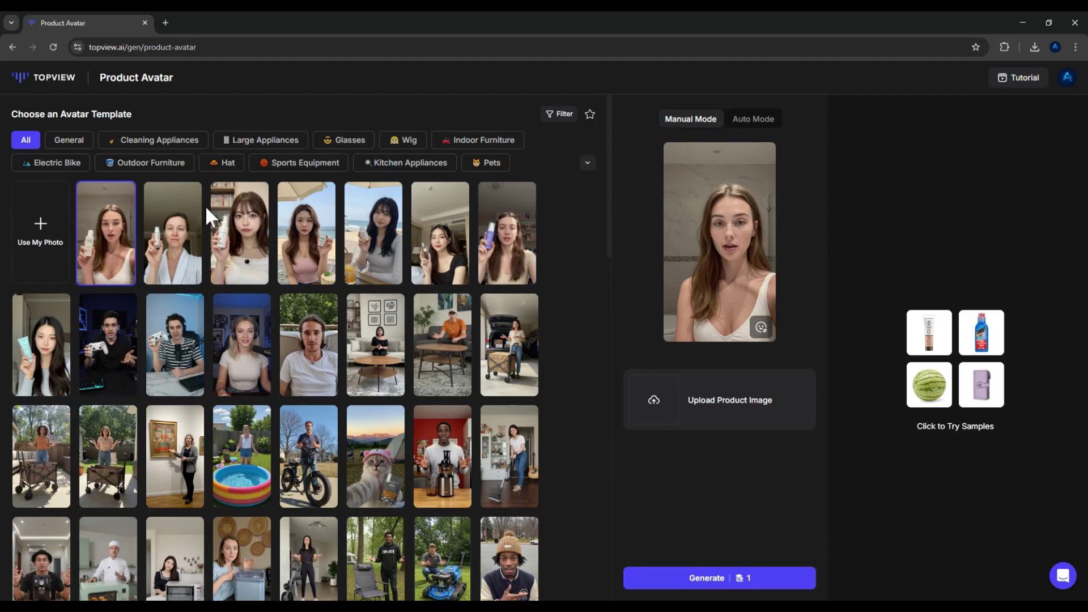
scroll(449, 282, down, 1)
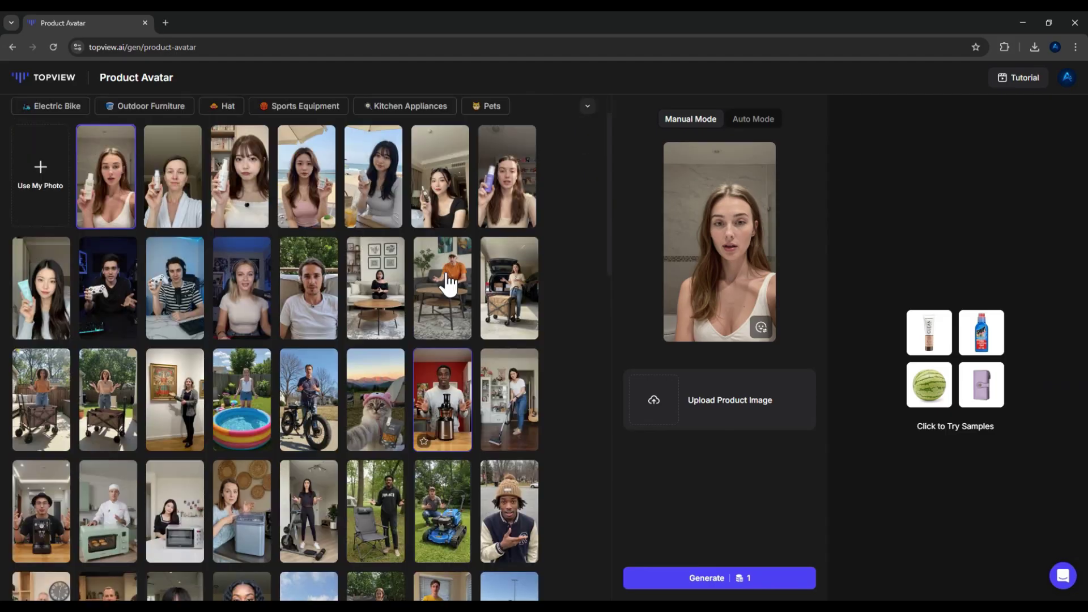
scroll(449, 283, up, 1)
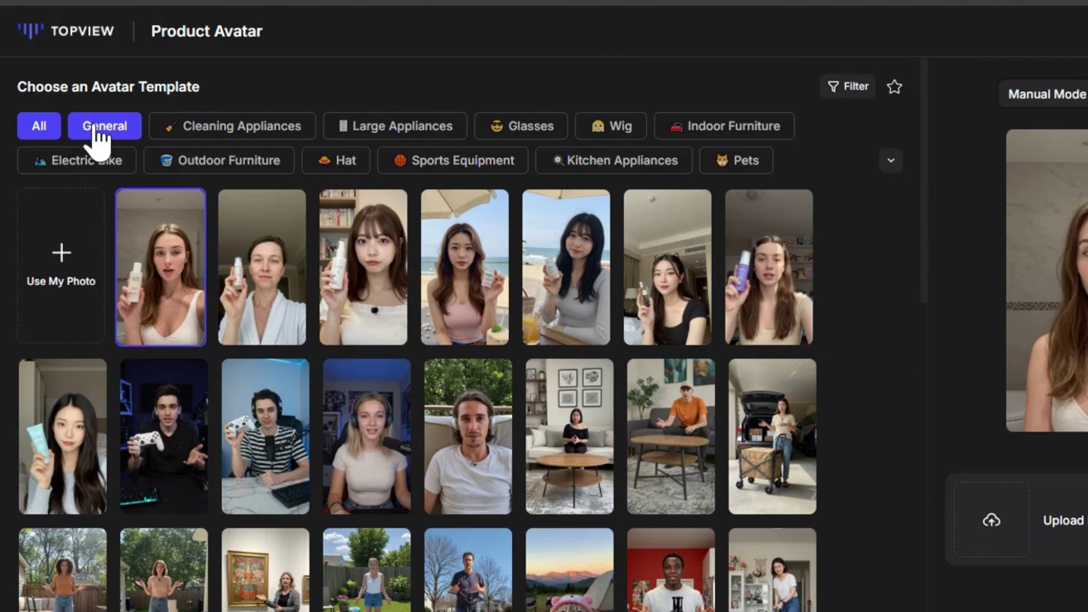
- Browse the General, Cleaning Appliances, Large Appliances, Glasses, Wig and Indoor Furniture templates, then return to All
click(95, 128)
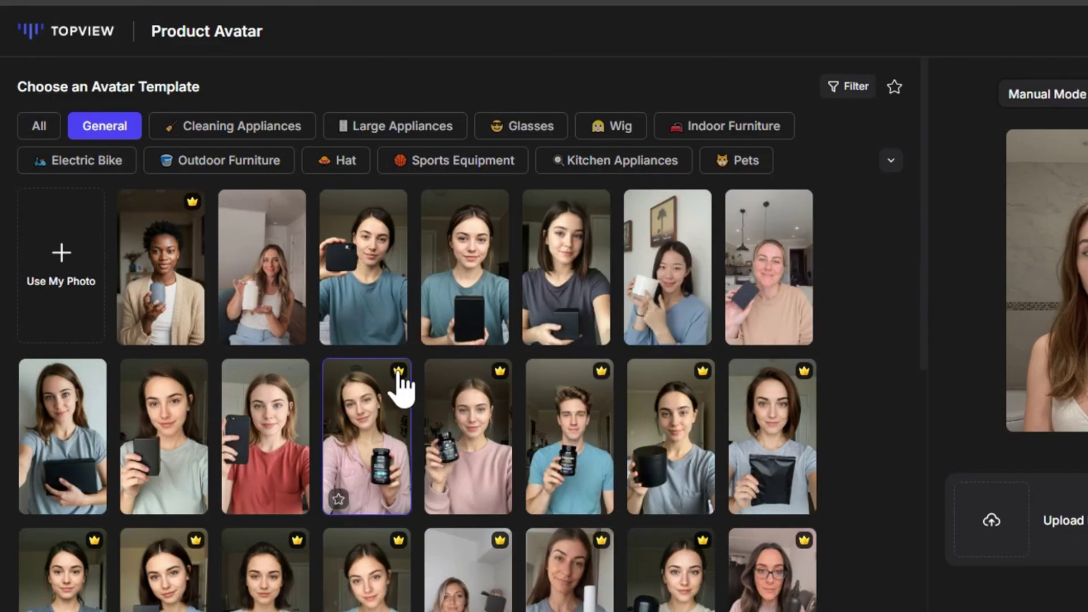
click(211, 141)
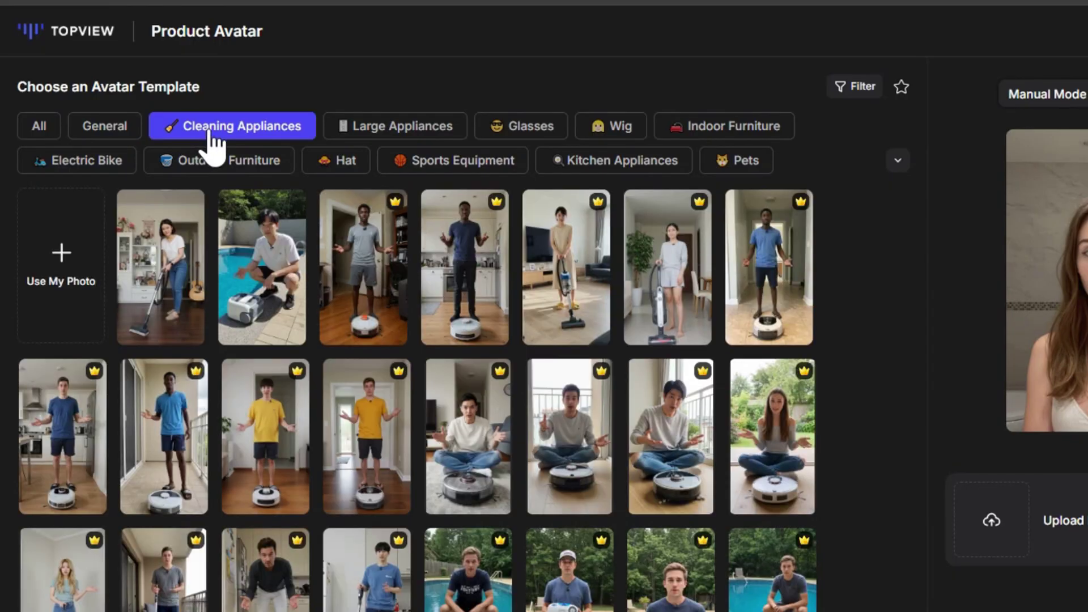
click(414, 129)
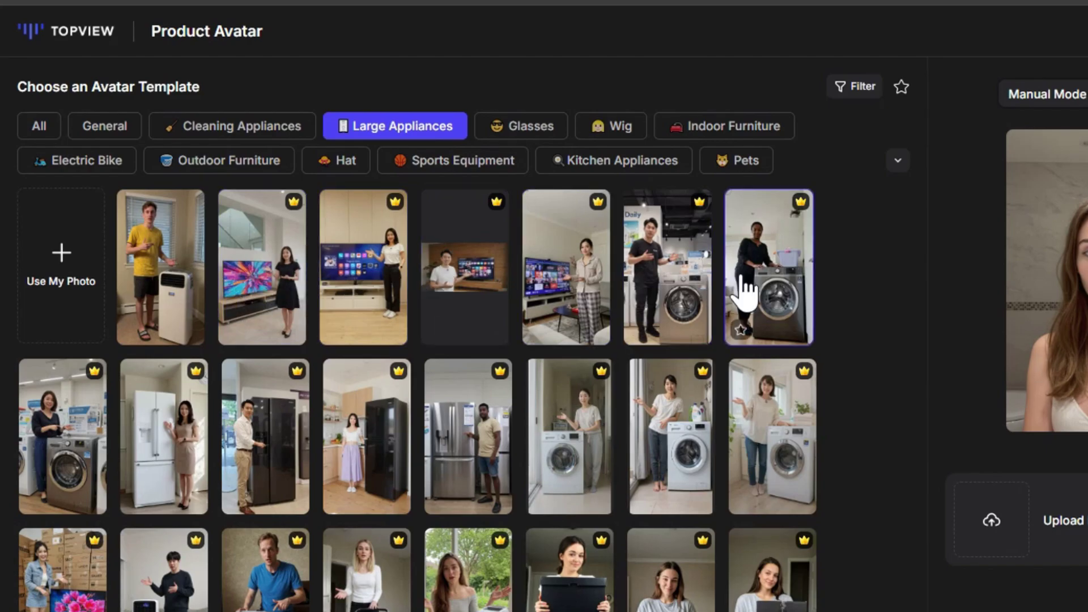
click(531, 130)
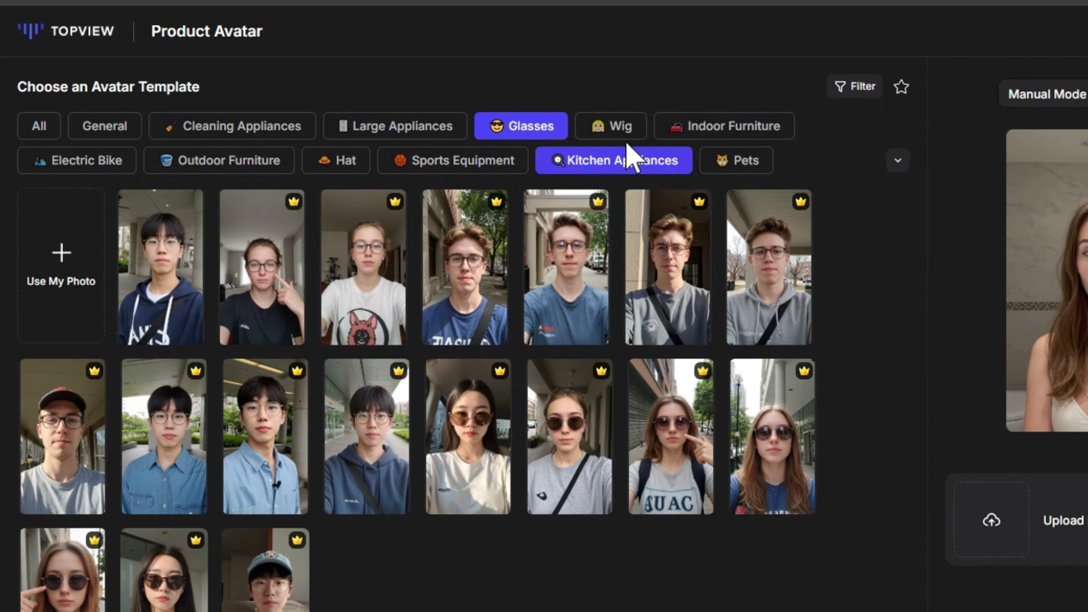
click(621, 131)
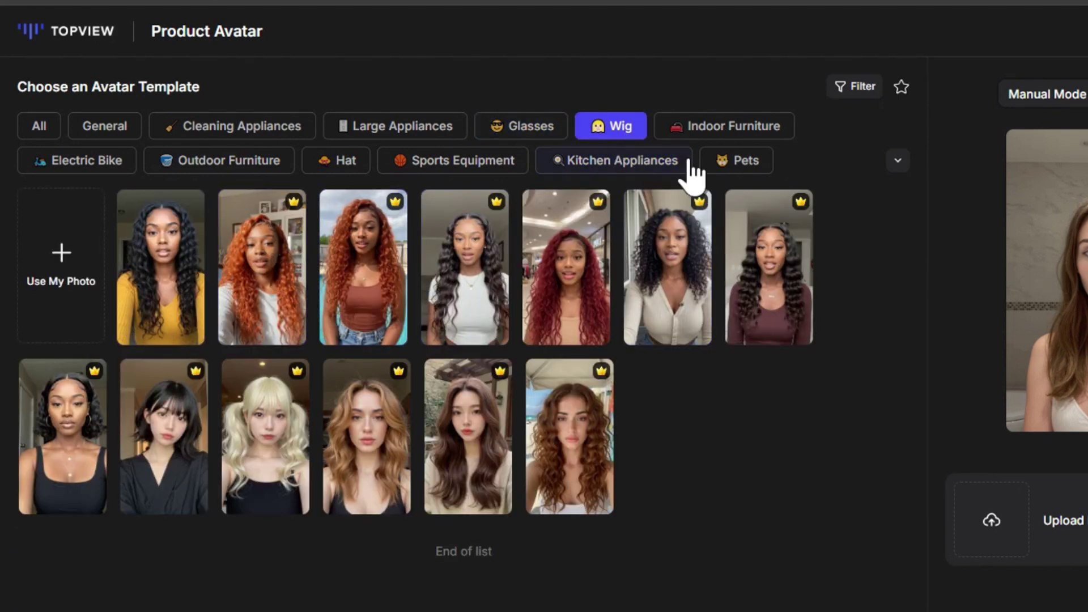
click(728, 130)
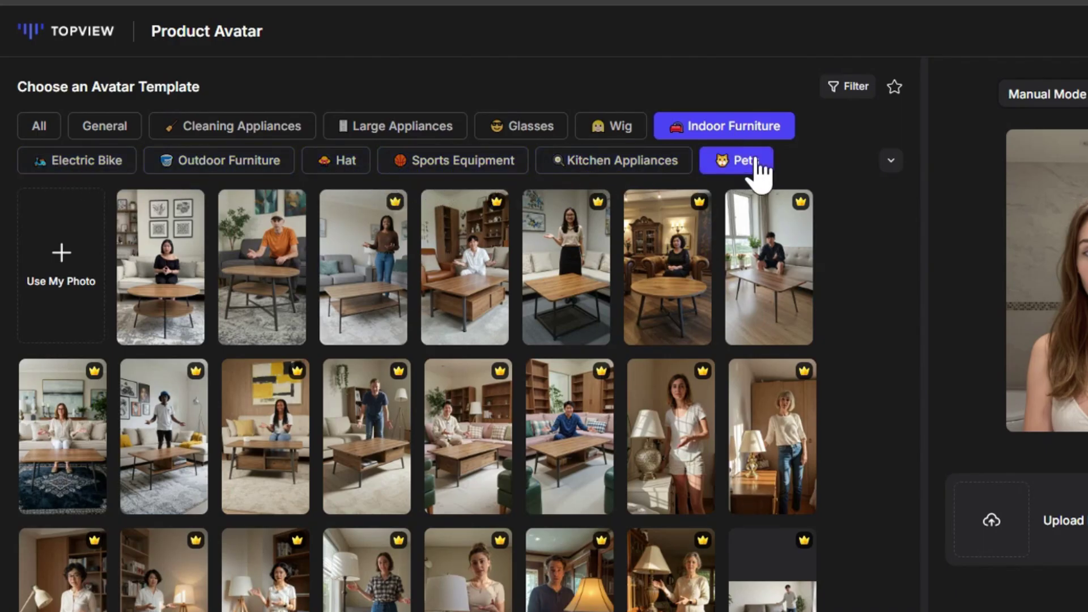
click(45, 134)
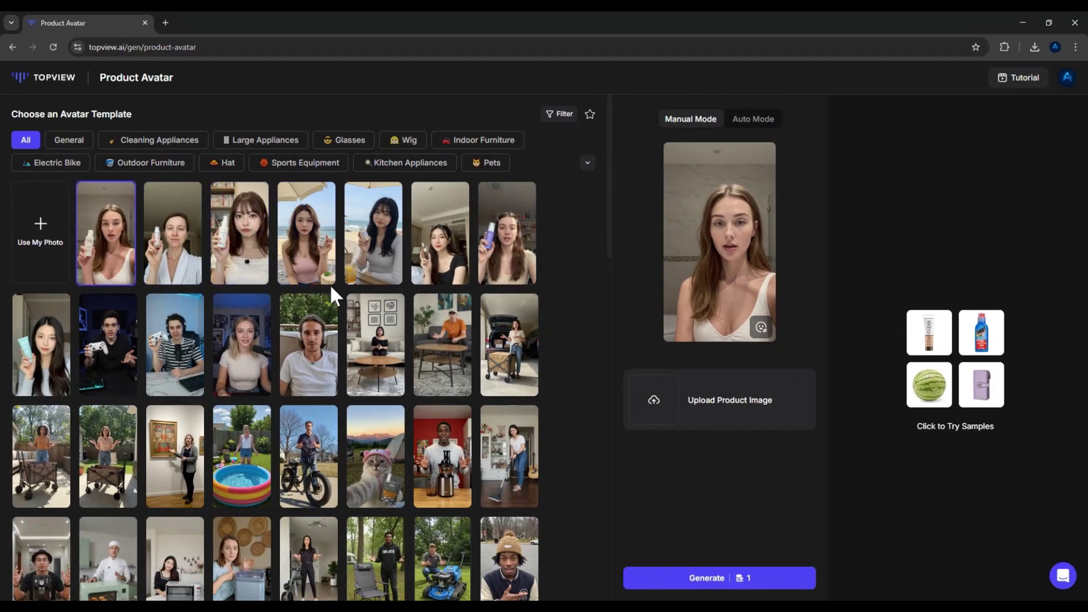
scroll(303, 348, down, 2)
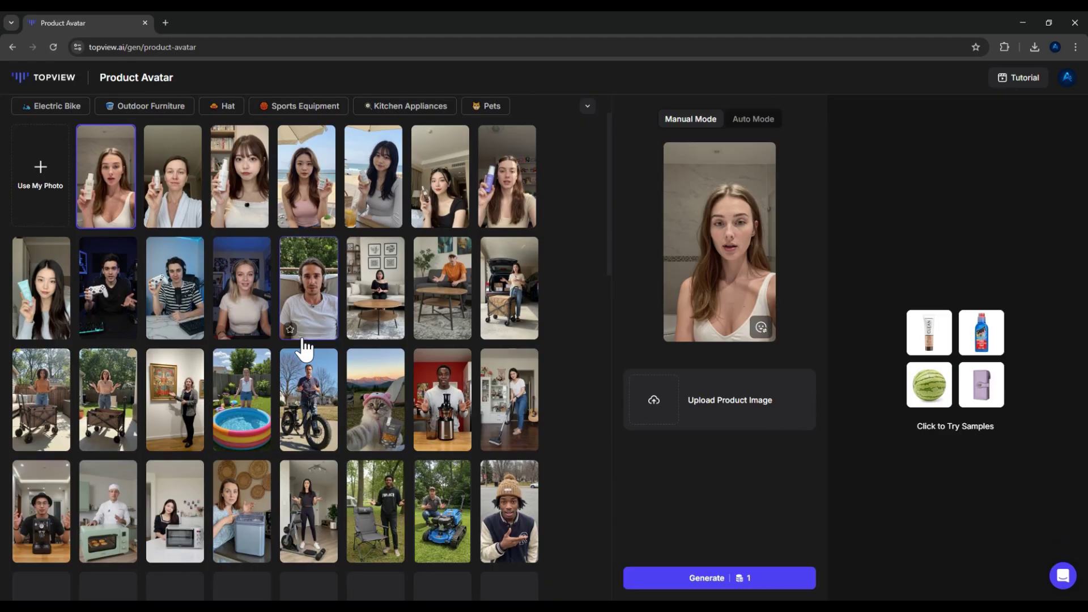
scroll(303, 347, up, 2)
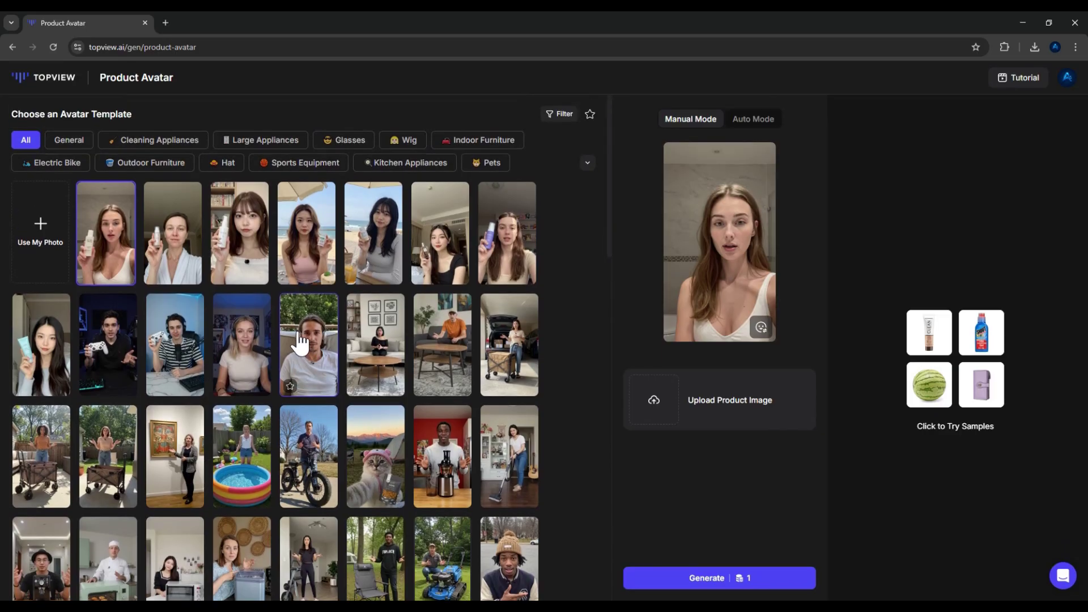
- Try uploading a personal photo as the avatar, then cancel the file picker
mouse_move(53, 257)
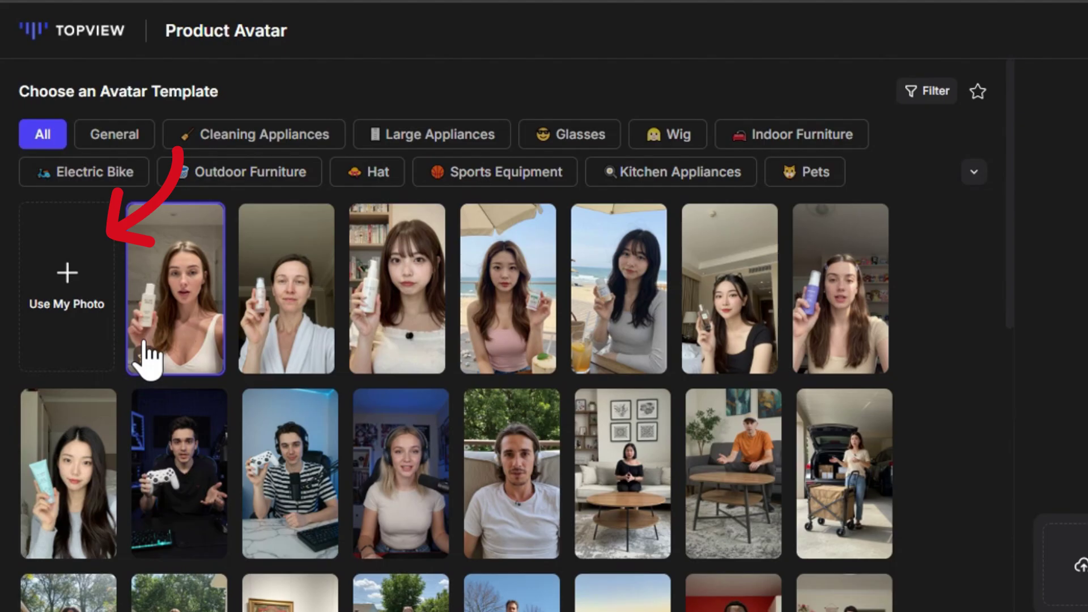
click(60, 307)
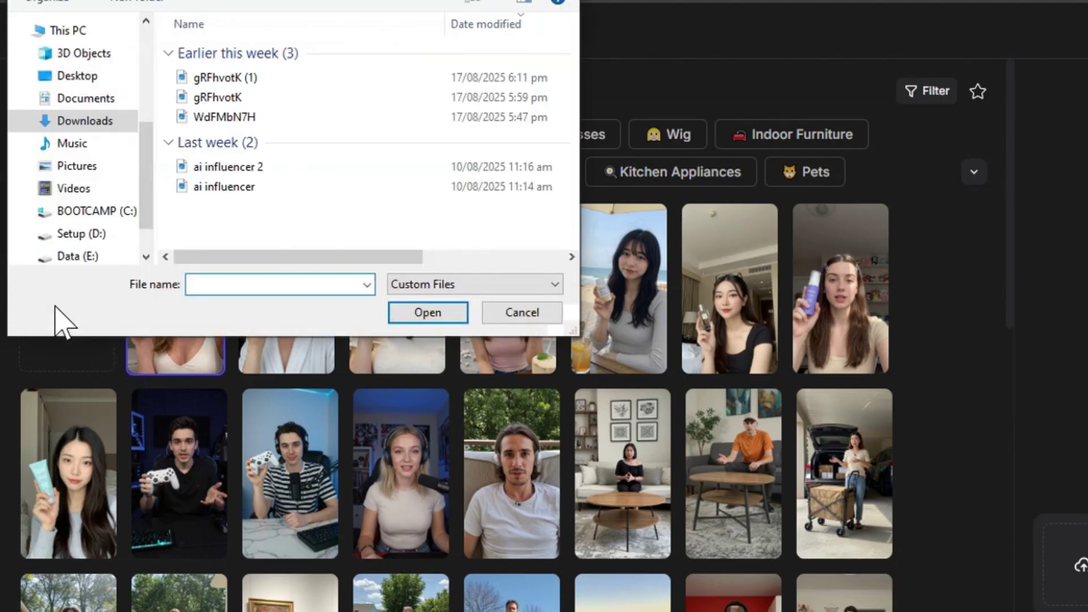
click(522, 312)
- Open AI Create's Materials Maker on Prompt to Avatar, cancelling the local face-photo picker
mouse_move(73, 308)
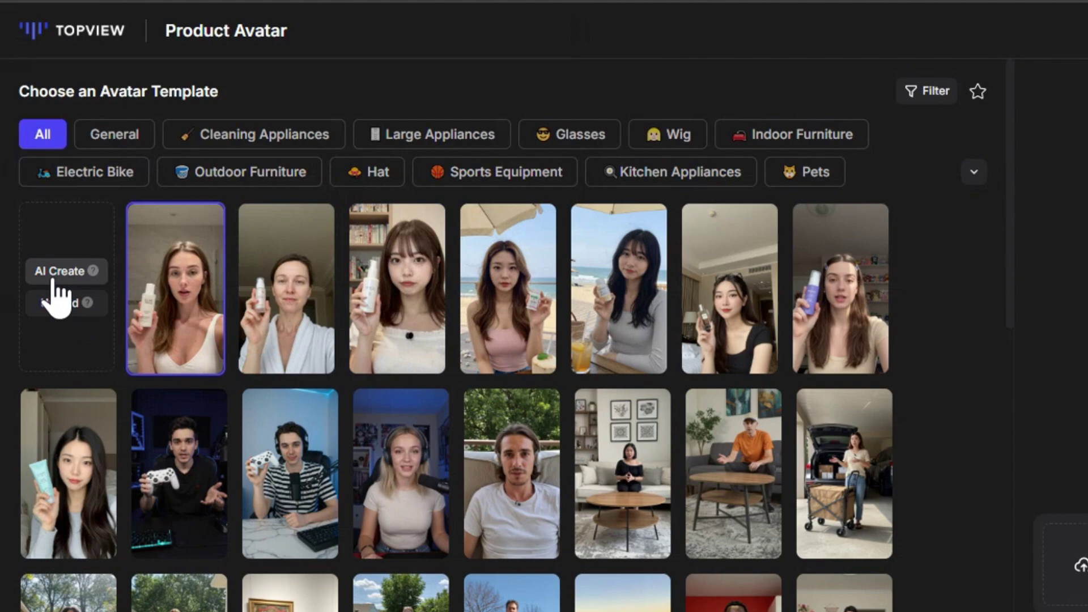
click(61, 273)
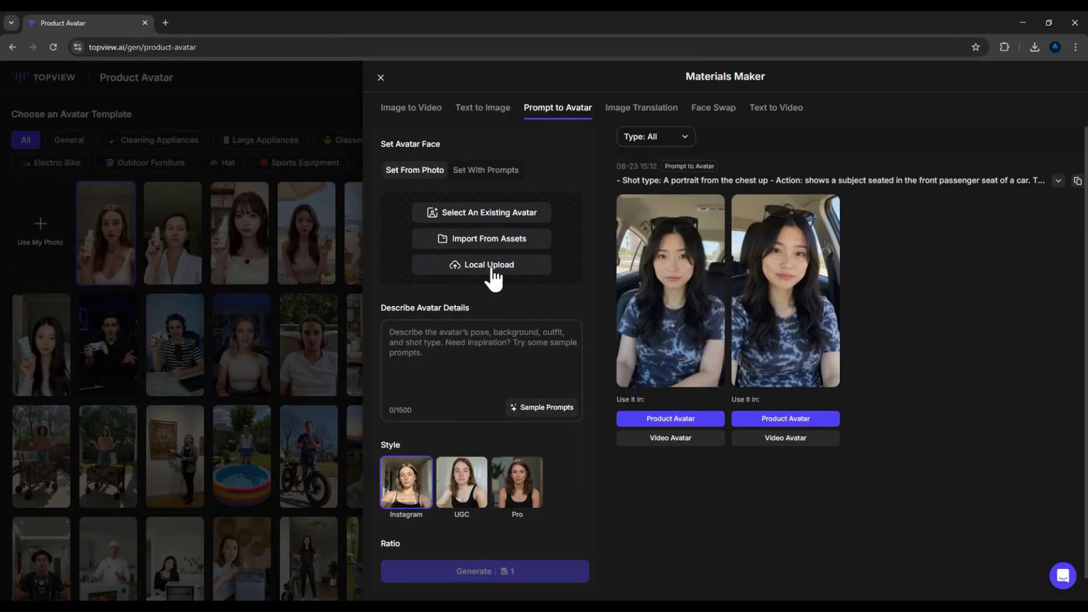
click(484, 268)
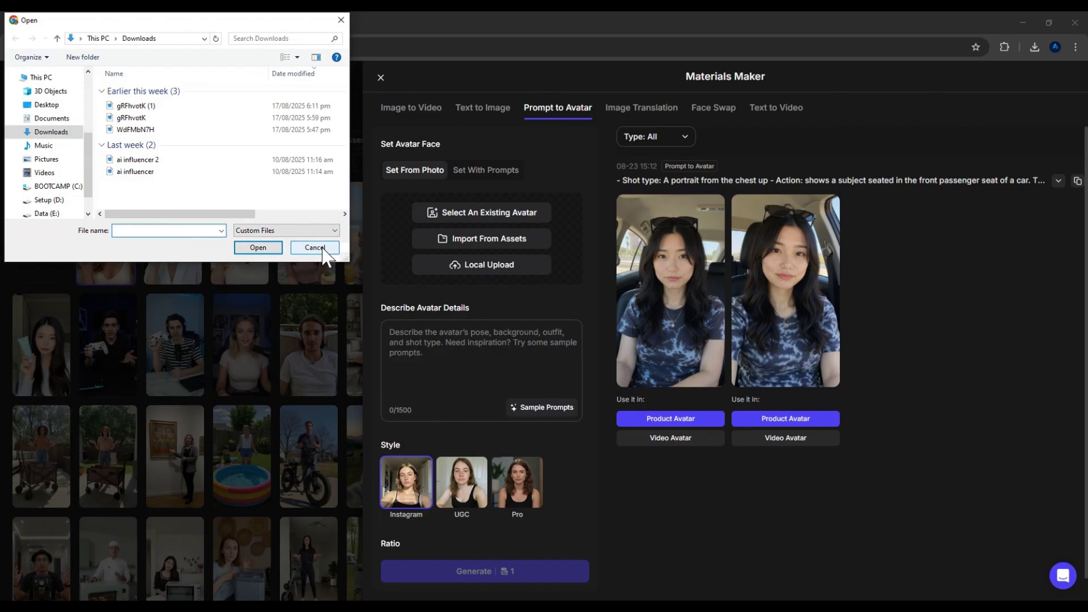
click(315, 247)
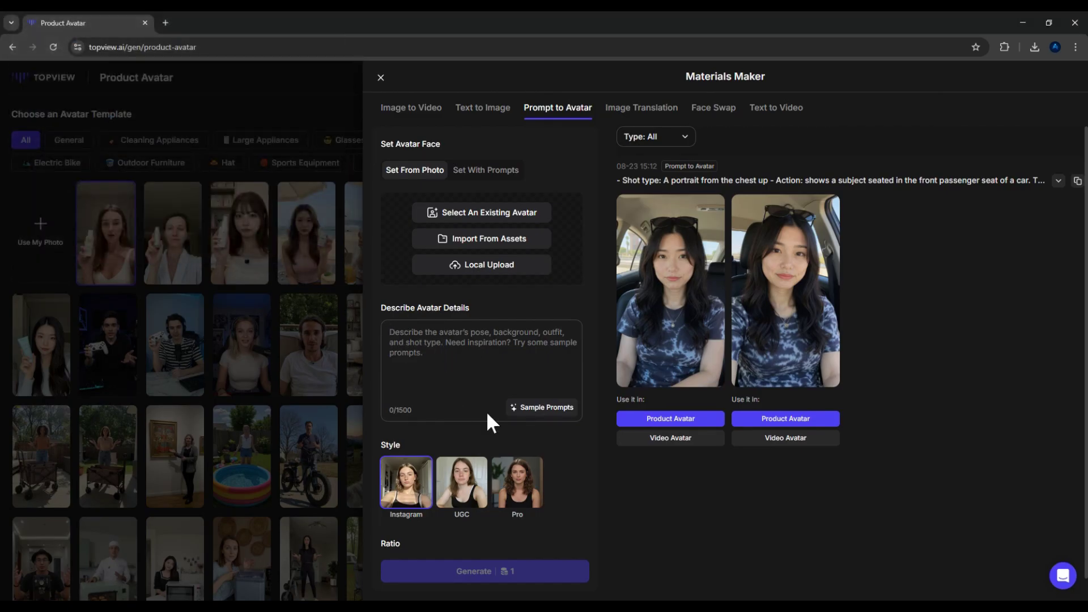
- Apply the beach selfie sample prompt (upper body, white ribbed tank top) to the avatar description
click(538, 407)
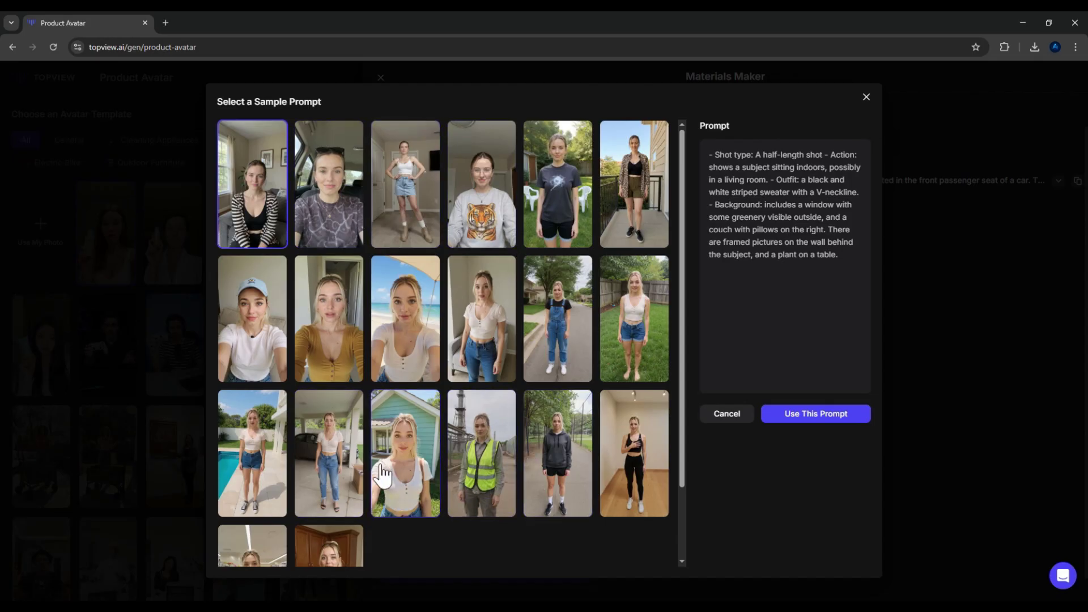
scroll(383, 474, down, 2)
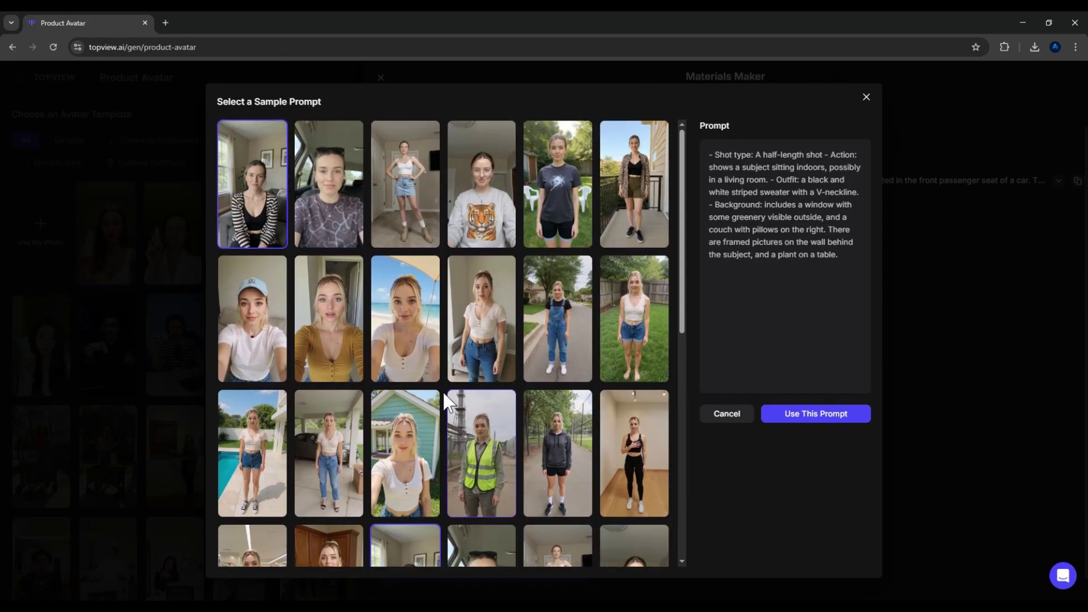
click(405, 356)
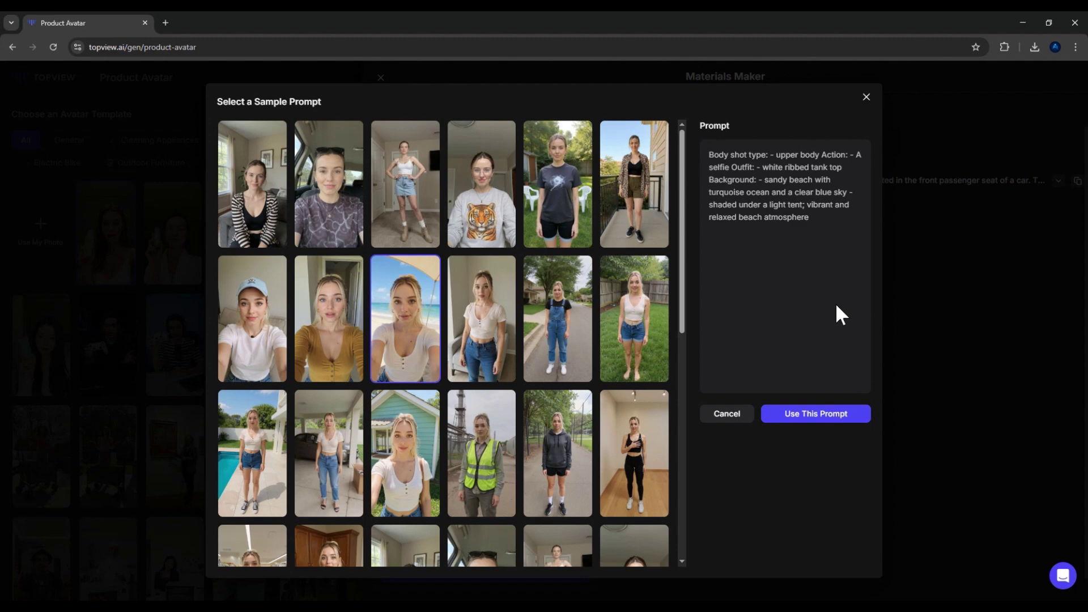
click(816, 418)
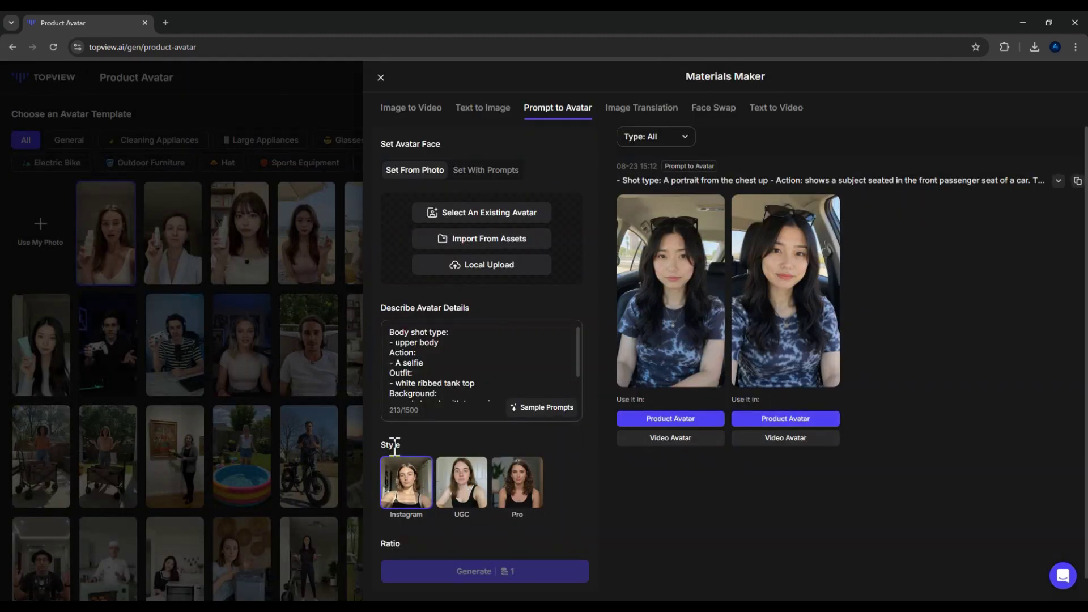
- Keep the Instagram style and generate avatar images from the beach prompt
click(456, 503)
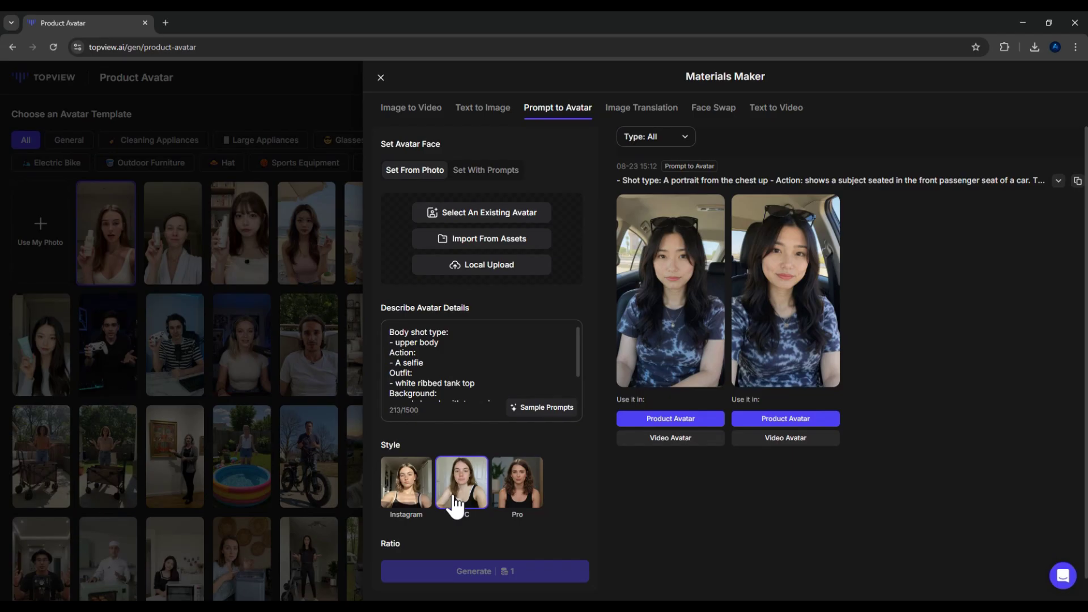
click(412, 504)
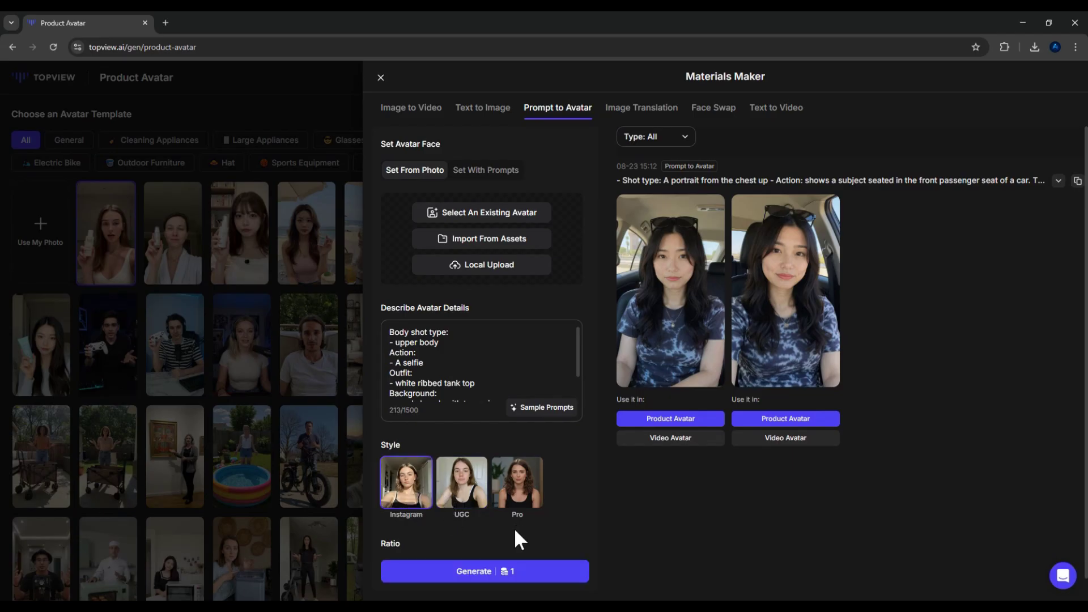
click(439, 572)
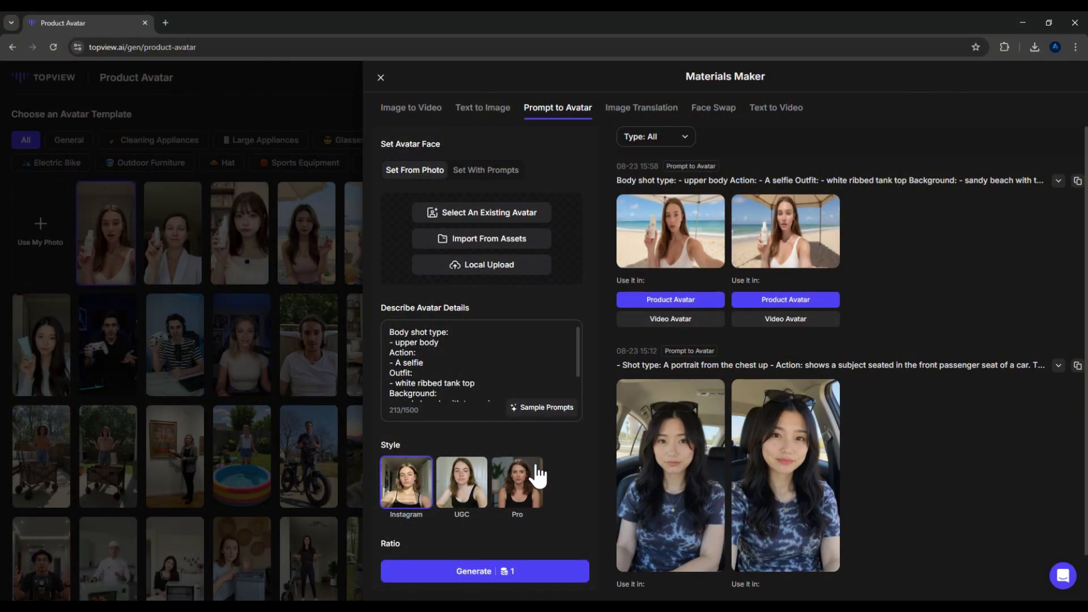
- View both beach-selfie results full size, closing each preview afterwards
mouse_move(664, 205)
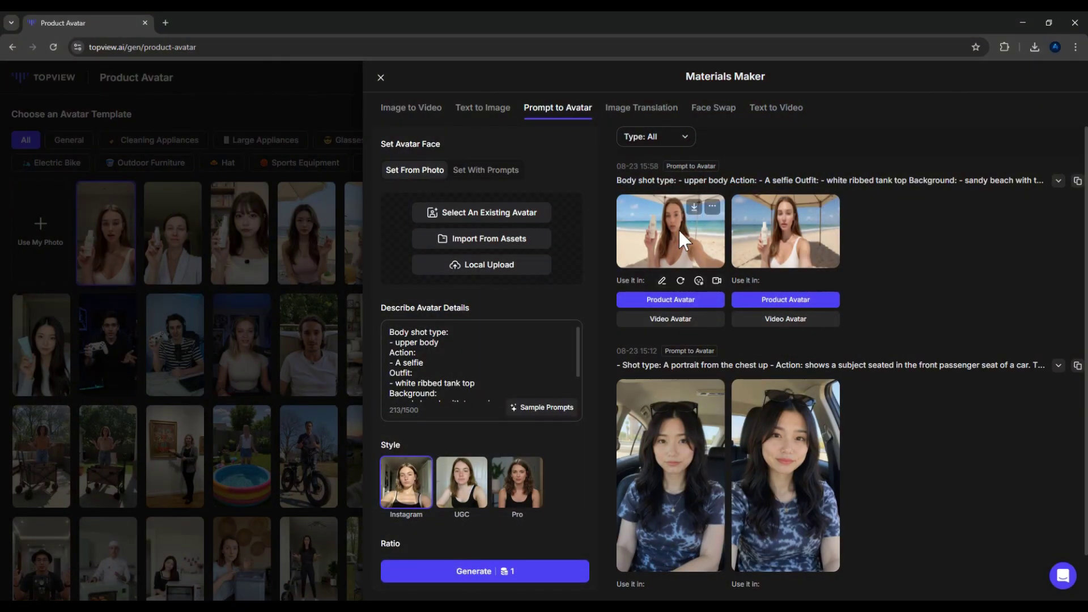
scroll(541, 414, down, 1)
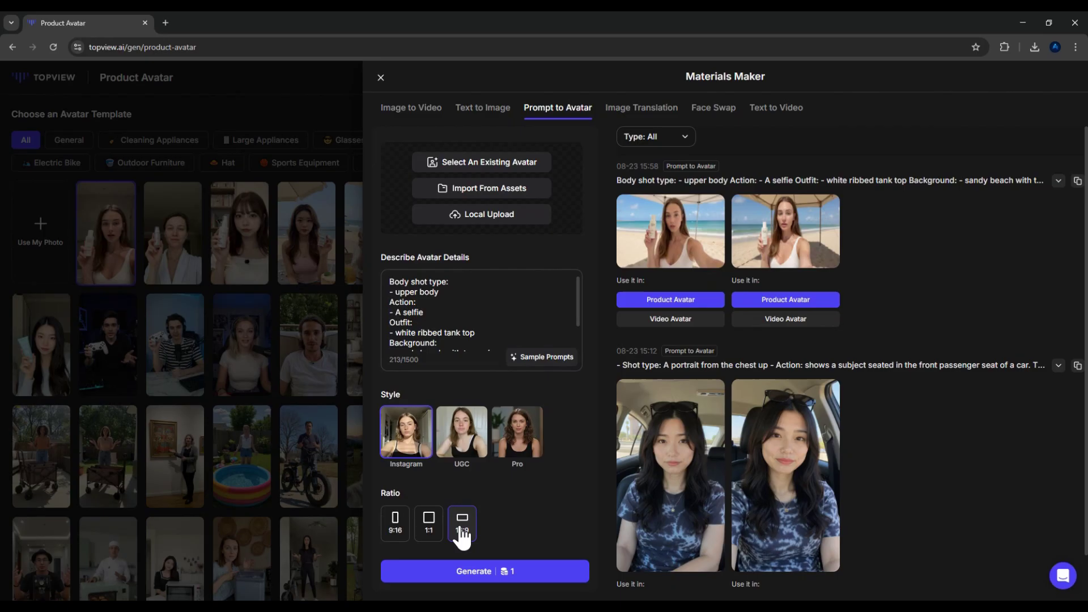
click(664, 228)
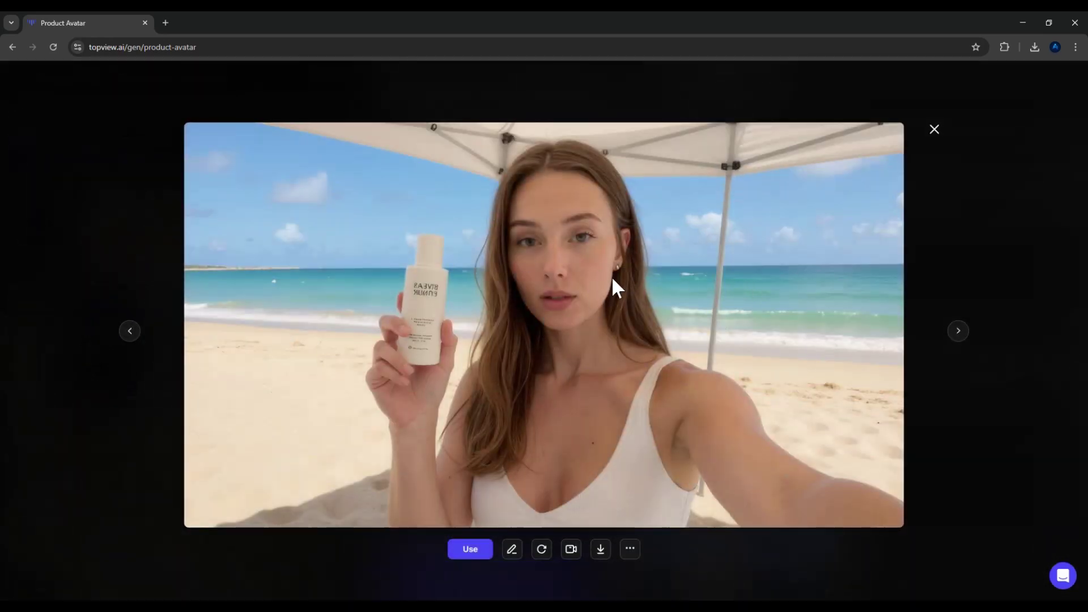
click(932, 132)
click(784, 230)
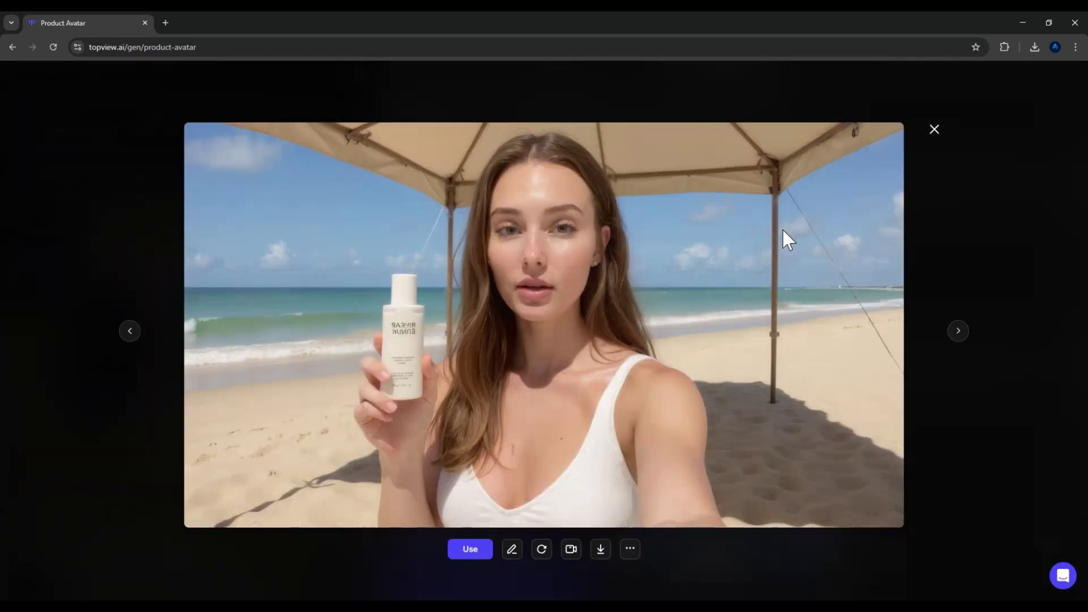
click(933, 130)
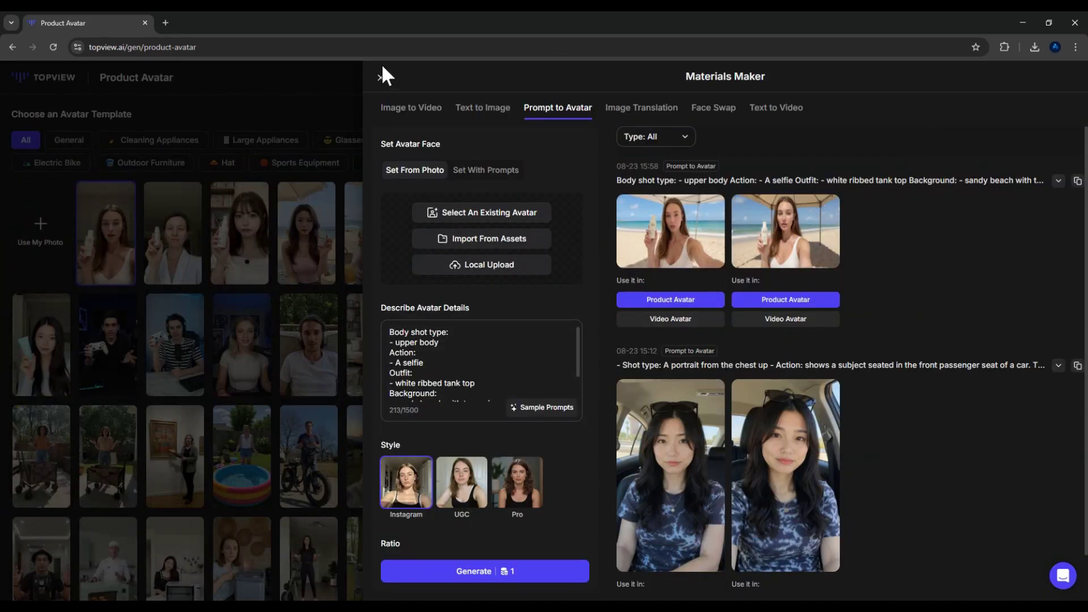
- Close Materials Maker, choose the long-haired woman template, and drag the CLEAN tube down-left beside her hand
click(380, 78)
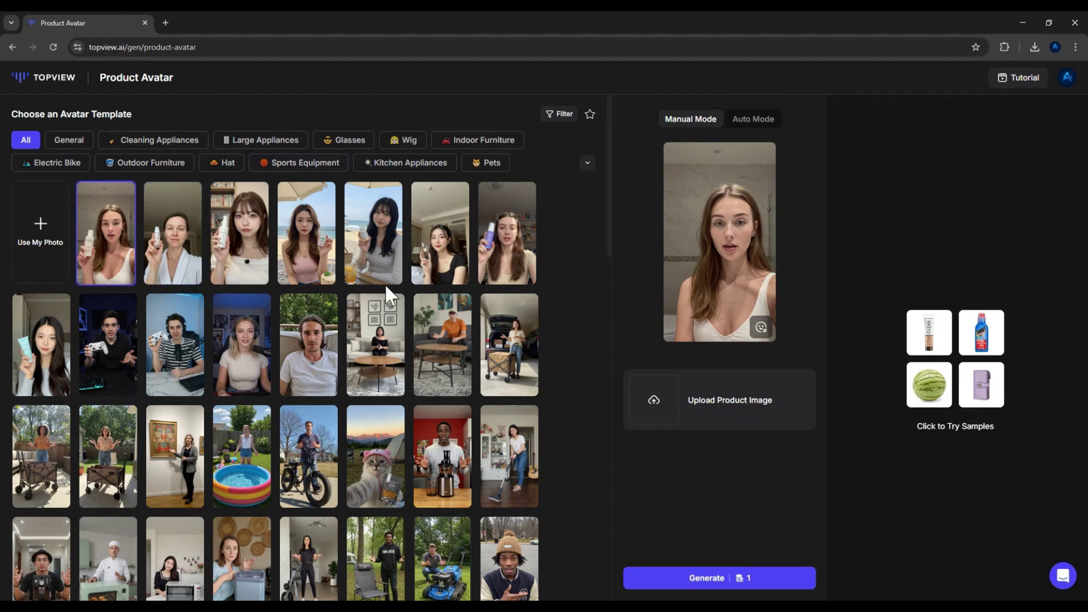
click(514, 224)
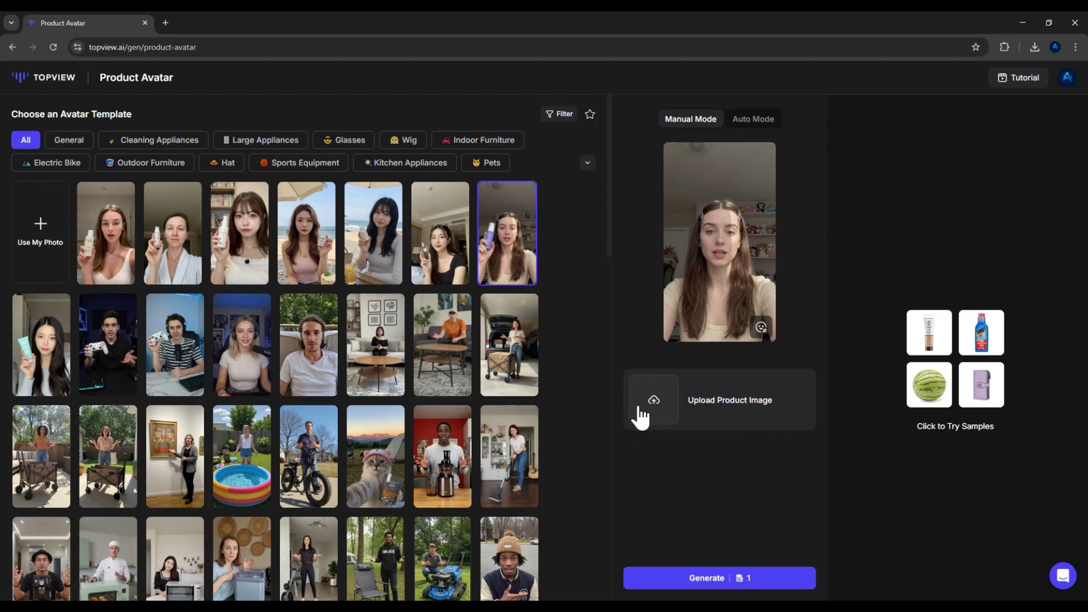
click(934, 340)
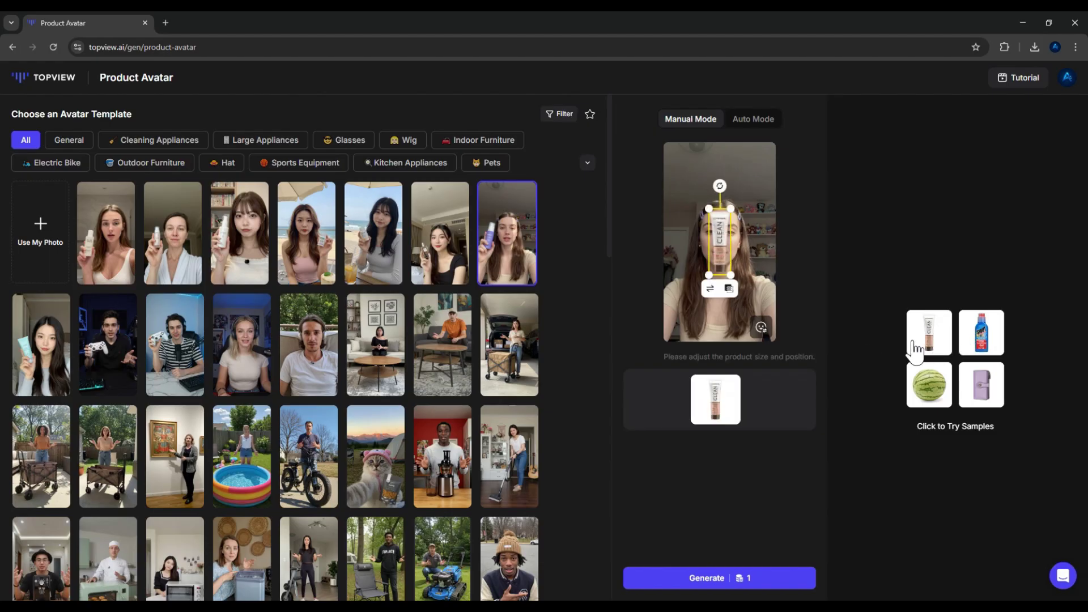
drag(720, 243, 689, 263)
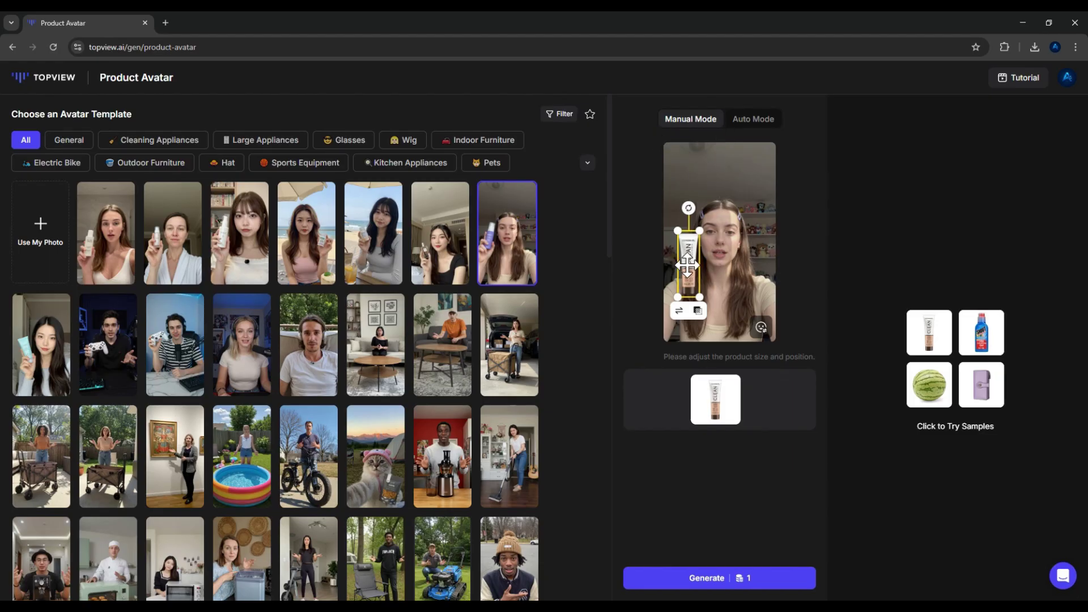
drag(687, 265, 679, 303)
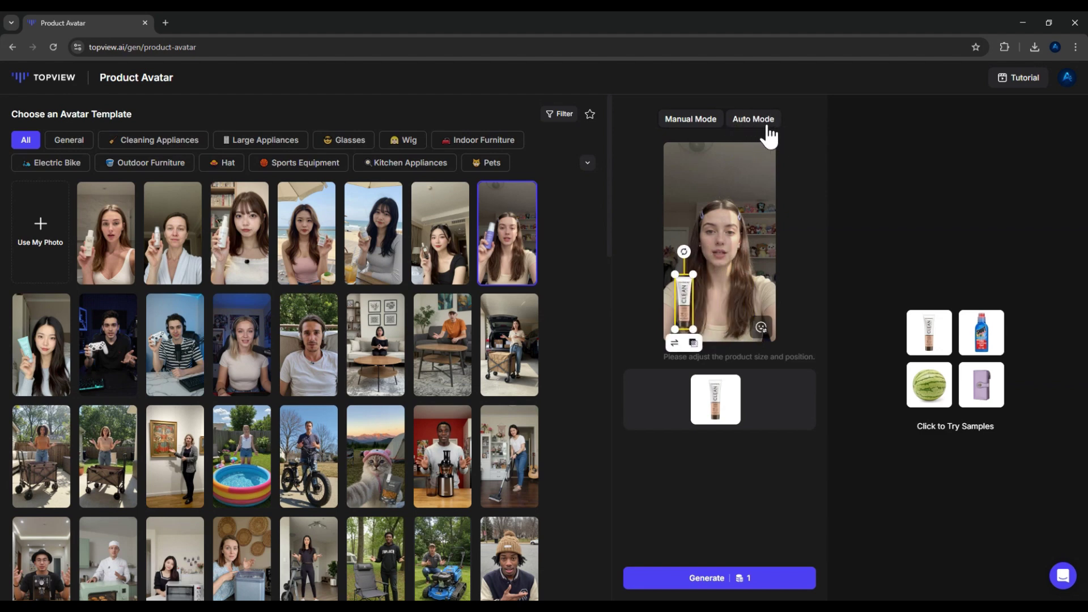
- Switch to Auto Mode, review the blending prompt under More Options, and generate the tube image
click(768, 127)
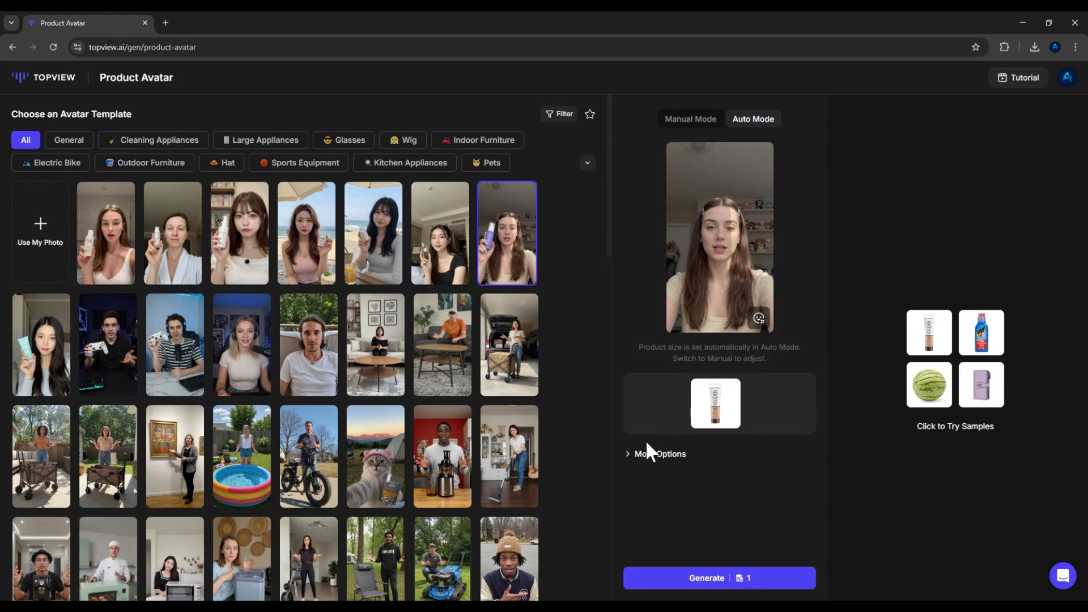
click(637, 454)
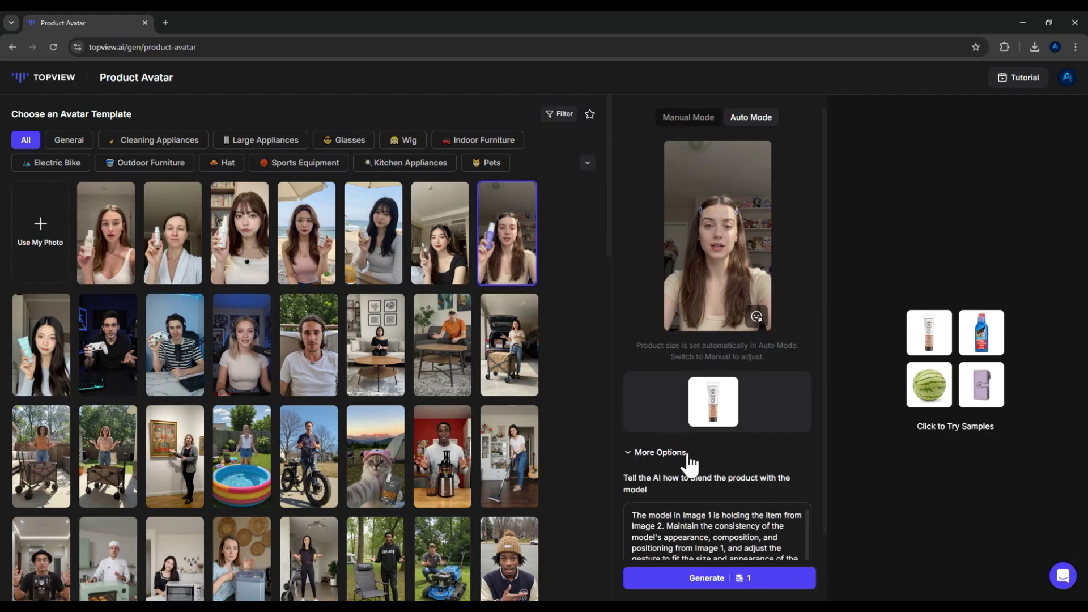
scroll(686, 457, down, 1)
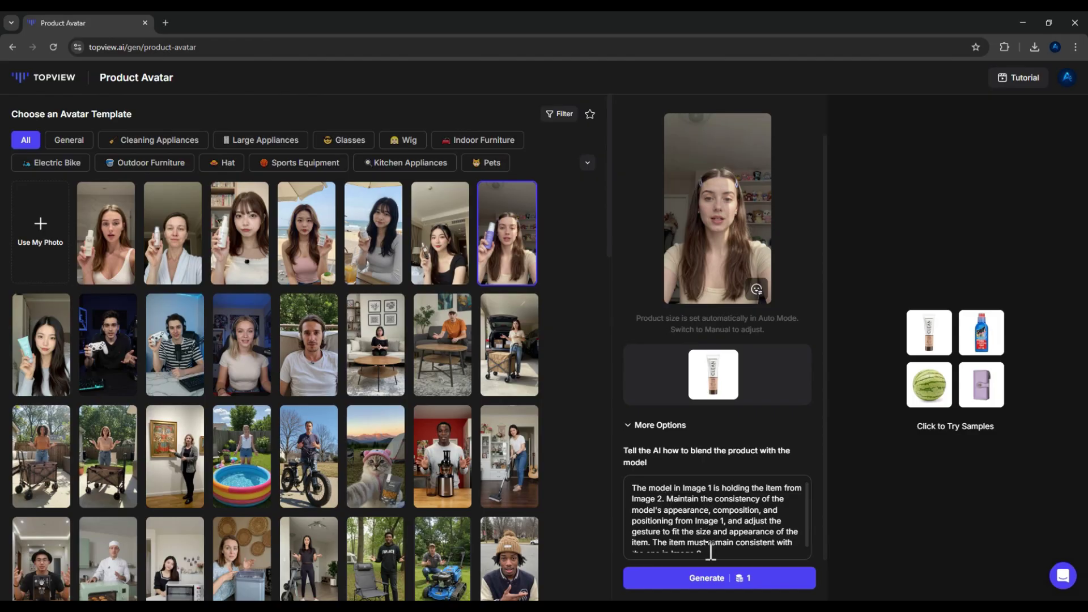
click(676, 578)
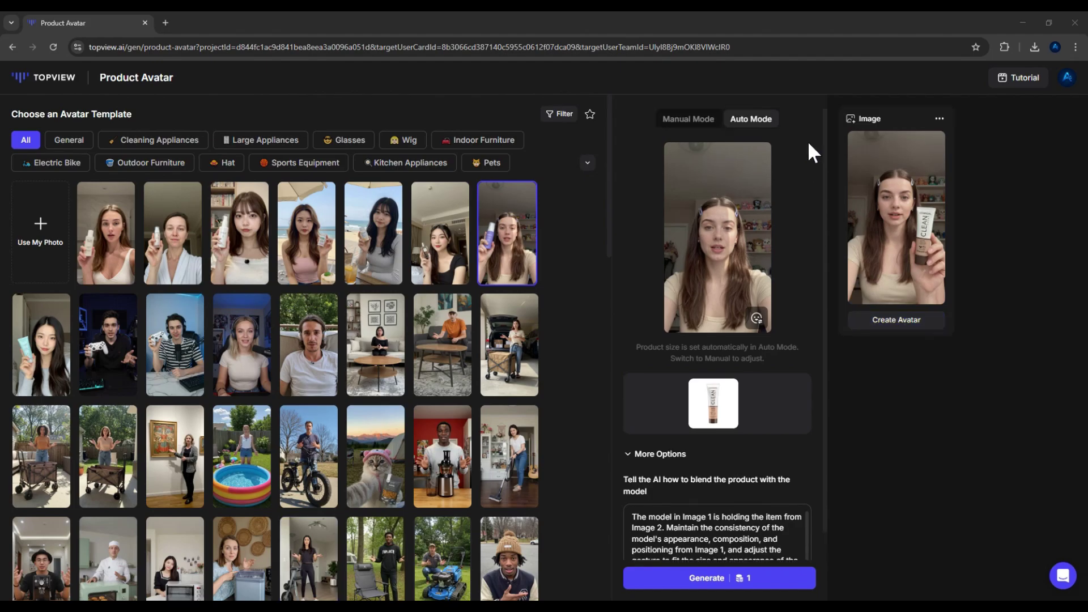
- In Manual Mode, nudge the CLEAN tube slightly and generate new images
click(683, 126)
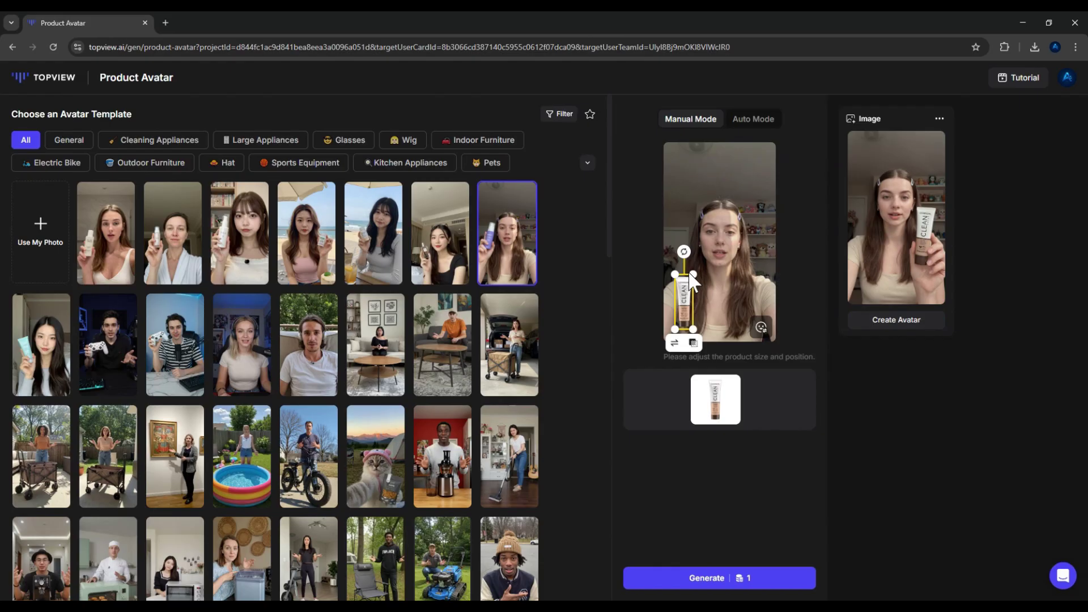
mouse_move(682, 305)
mouse_down()
mouse_move(716, 245)
mouse_move(703, 284)
mouse_move(724, 299)
mouse_move(683, 304)
mouse_up()
click(712, 587)
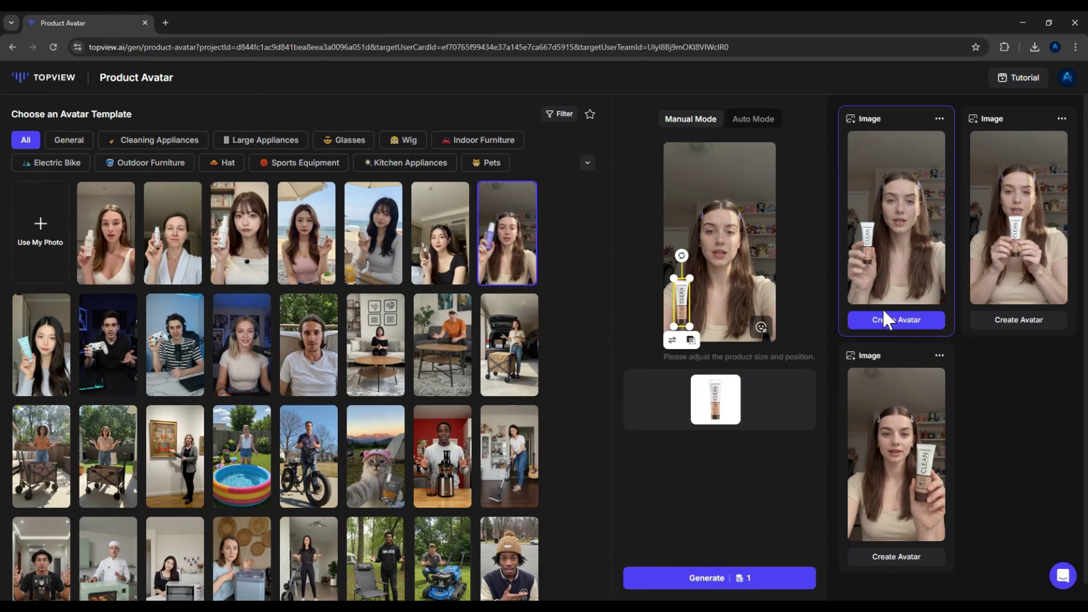
- Create an avatar from the first tube image, comparing Lite and Pro, then choose Avatar 2 with preview unmuted
click(892, 320)
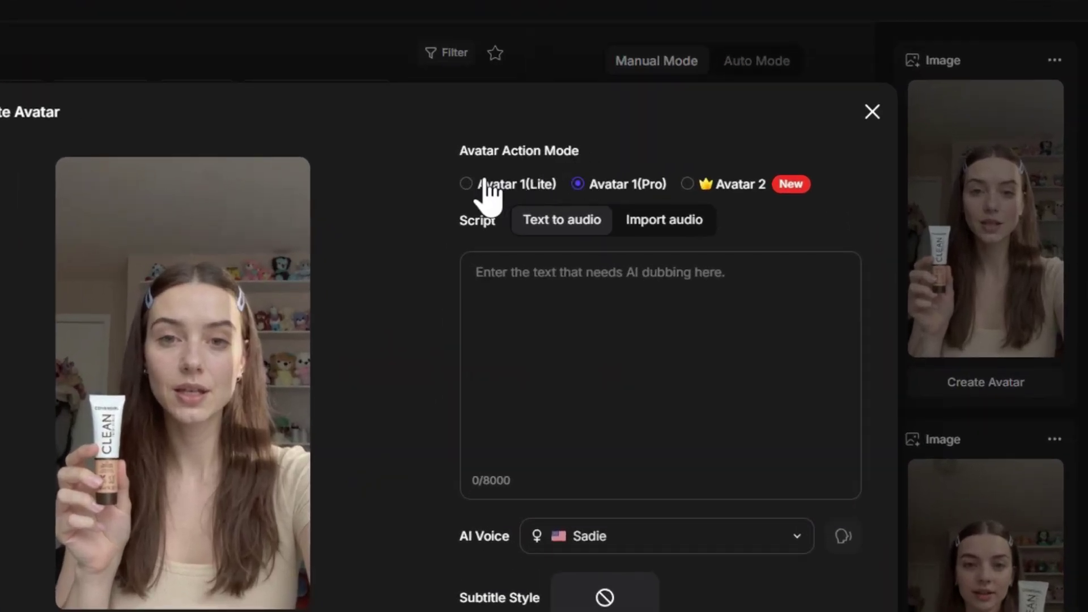
mouse_move(581, 195)
mouse_move(465, 189)
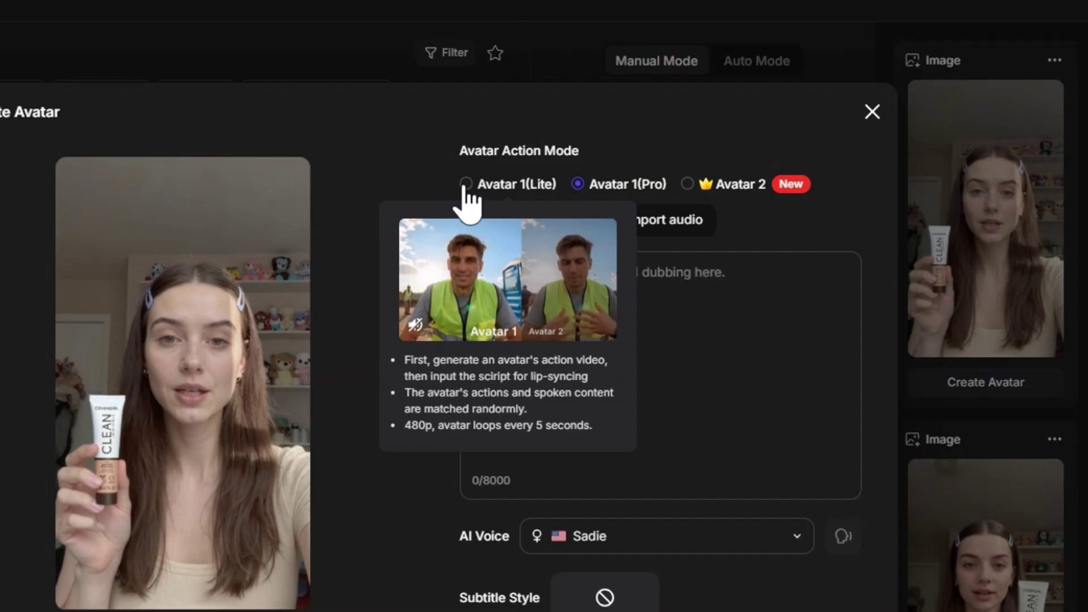
click(466, 187)
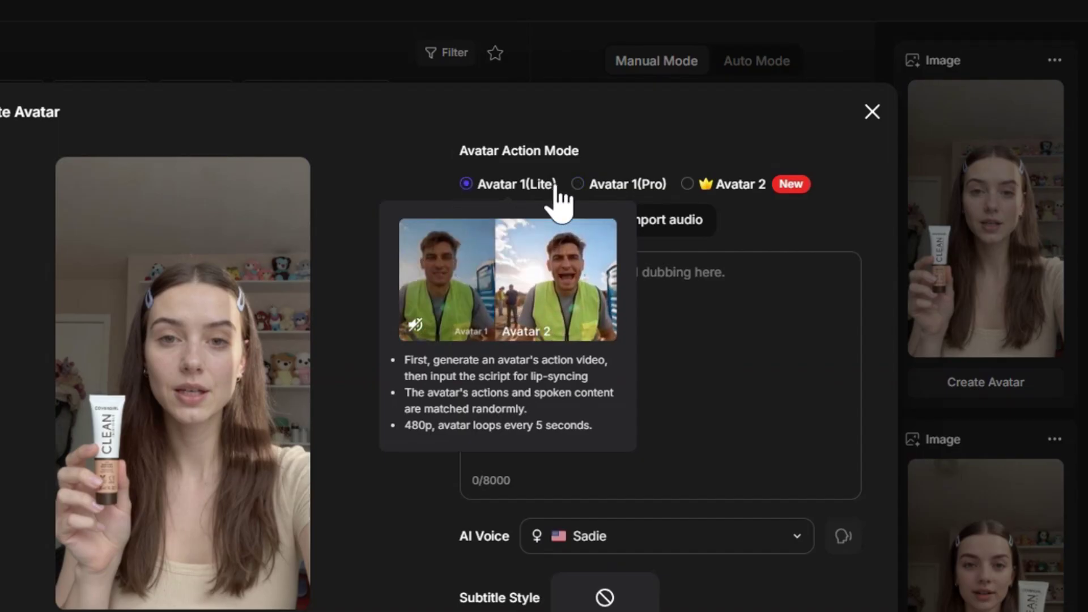
mouse_move(578, 189)
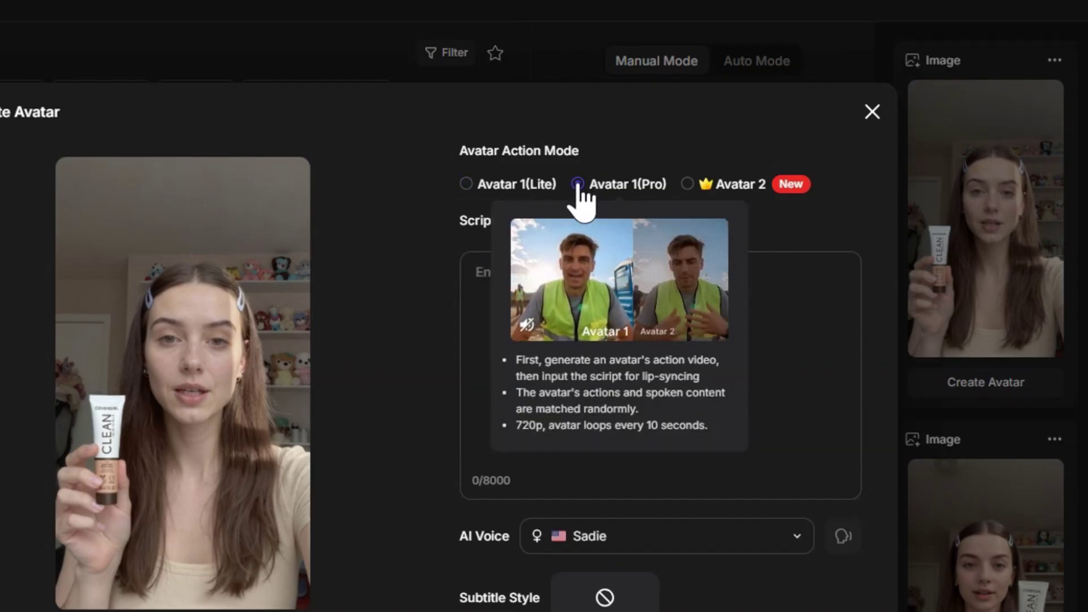
click(578, 184)
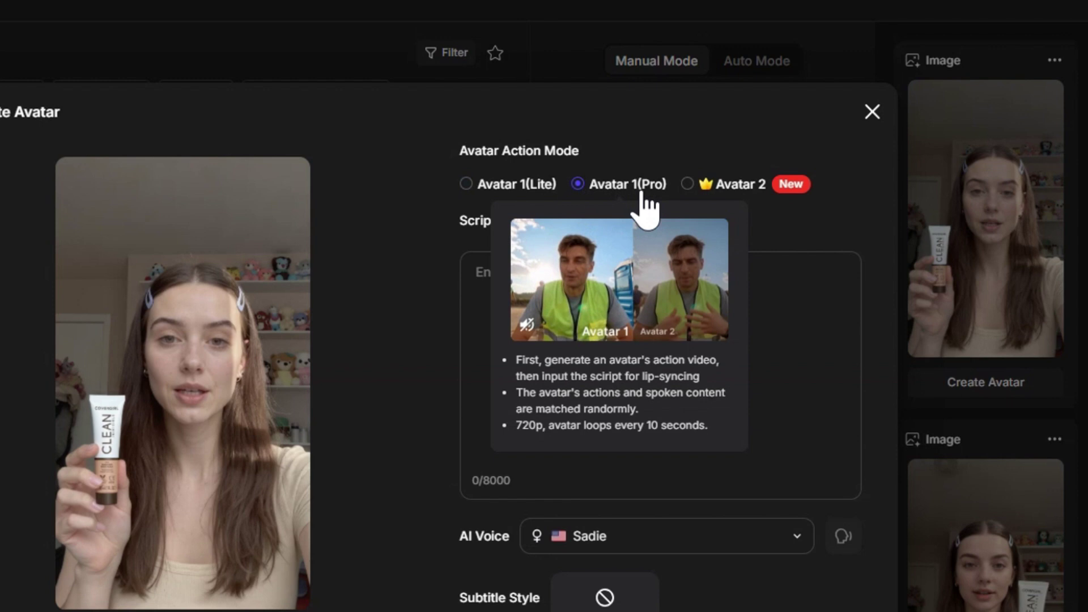
click(687, 185)
click(655, 327)
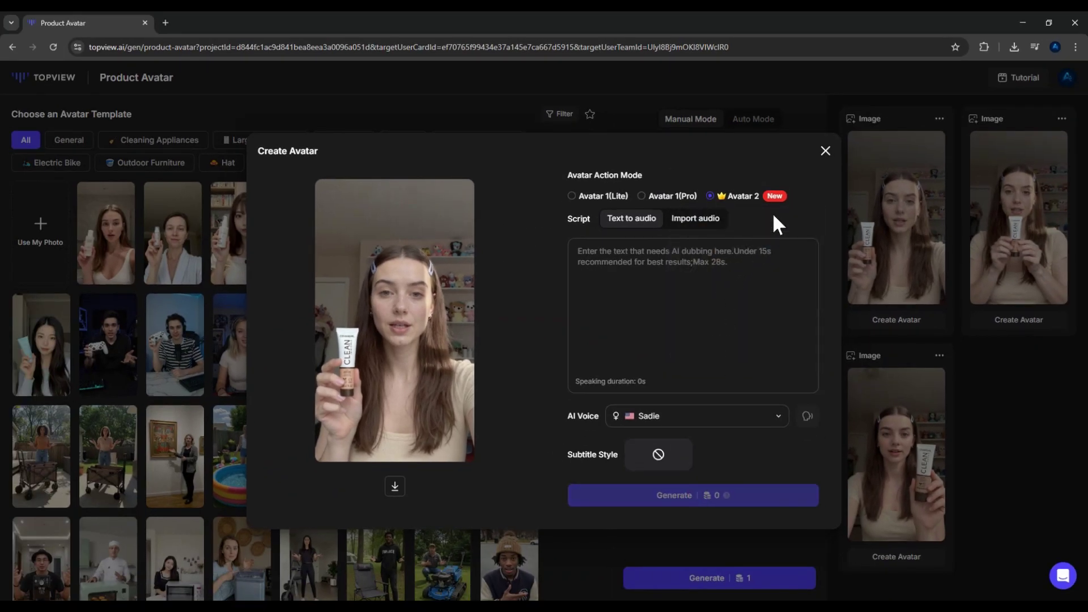
- Paste the prepared moisturizer script into the script box, giving 0:22 of audio
click(589, 249)
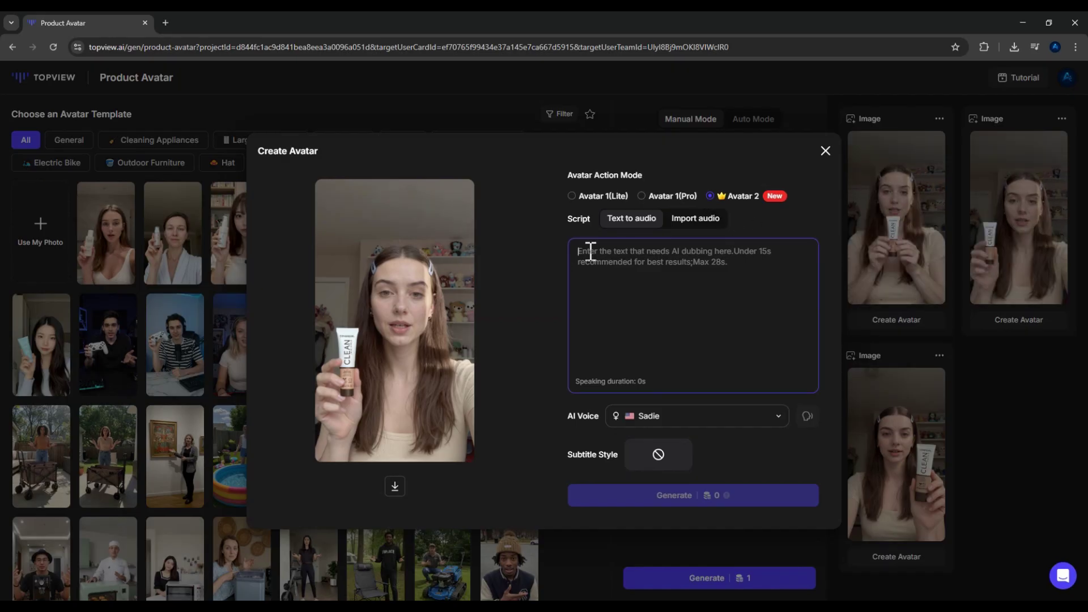
right_click(593, 251)
key(Escape)
text(Wait—are you still struggling with dull, dry skin no matter how many products you try? I just found something that completely changed my skincare routine. This moisturizer feels super lightweight, but it’s insanely hydrating. The moment I applied it, my skin felt soft, smooth, and refreshed without any greasy feeling. And the best part? After just a few days, my complexion started looking brighter and more radiant.)
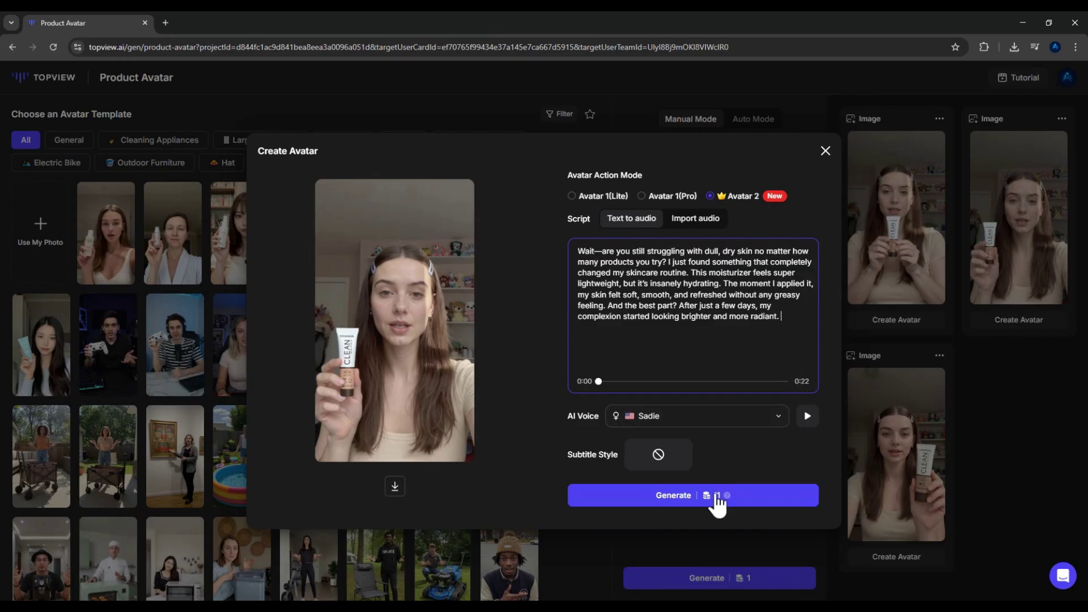
mouse_move(724, 211)
- Filter the AI voice list to English and review the gender, age, style and accent options
click(691, 414)
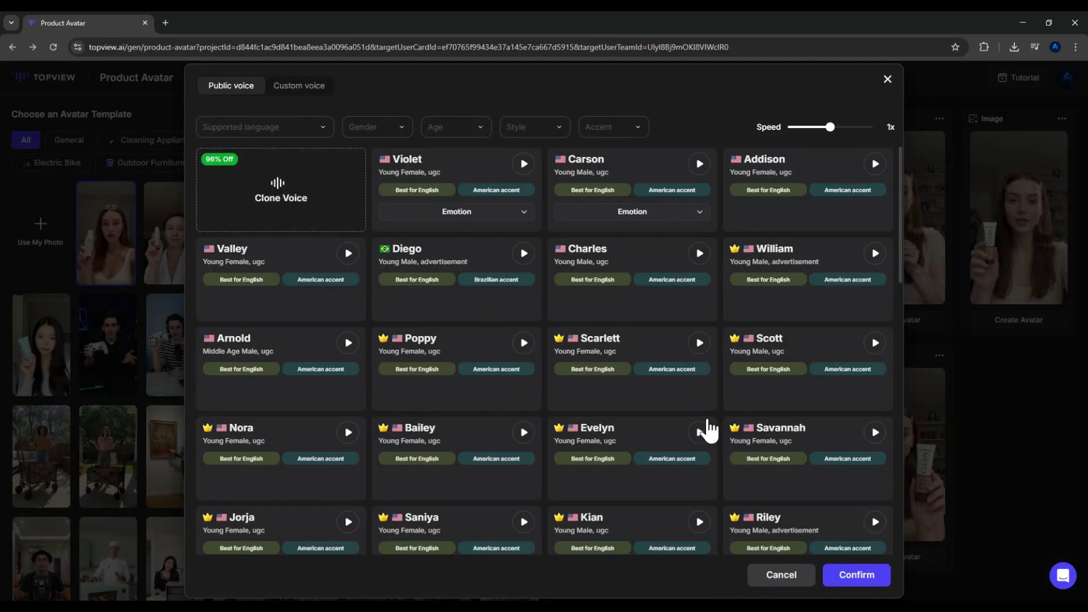
click(306, 139)
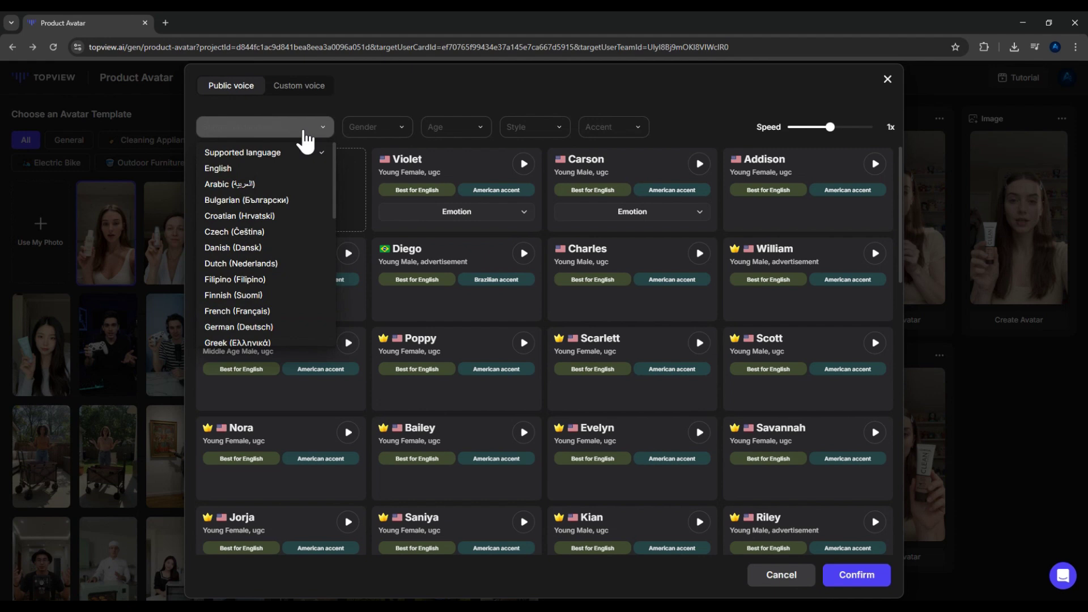
click(226, 170)
click(384, 135)
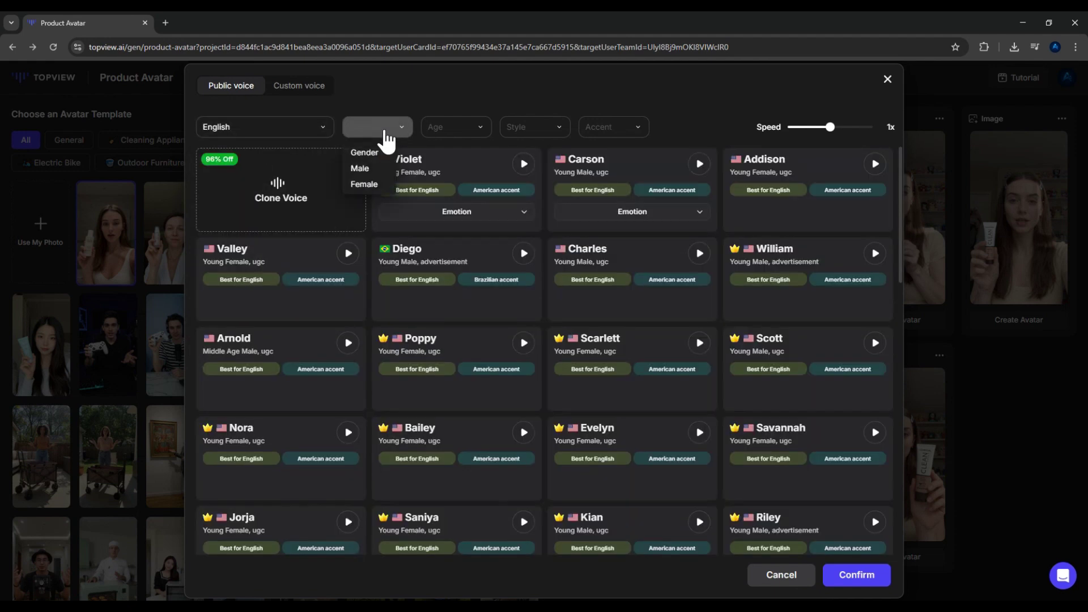
click(457, 133)
click(544, 138)
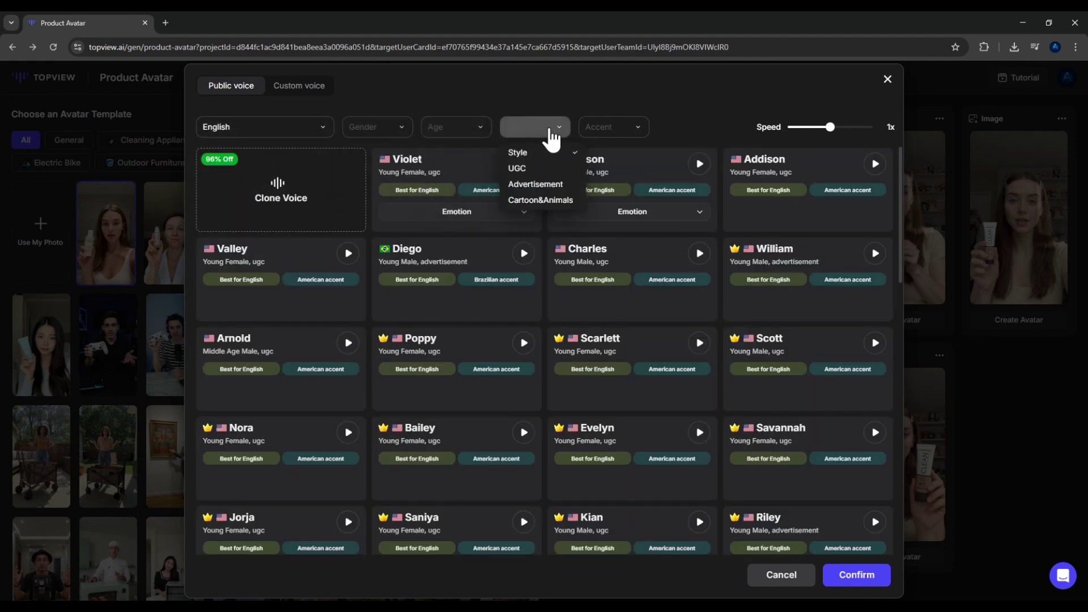
click(626, 139)
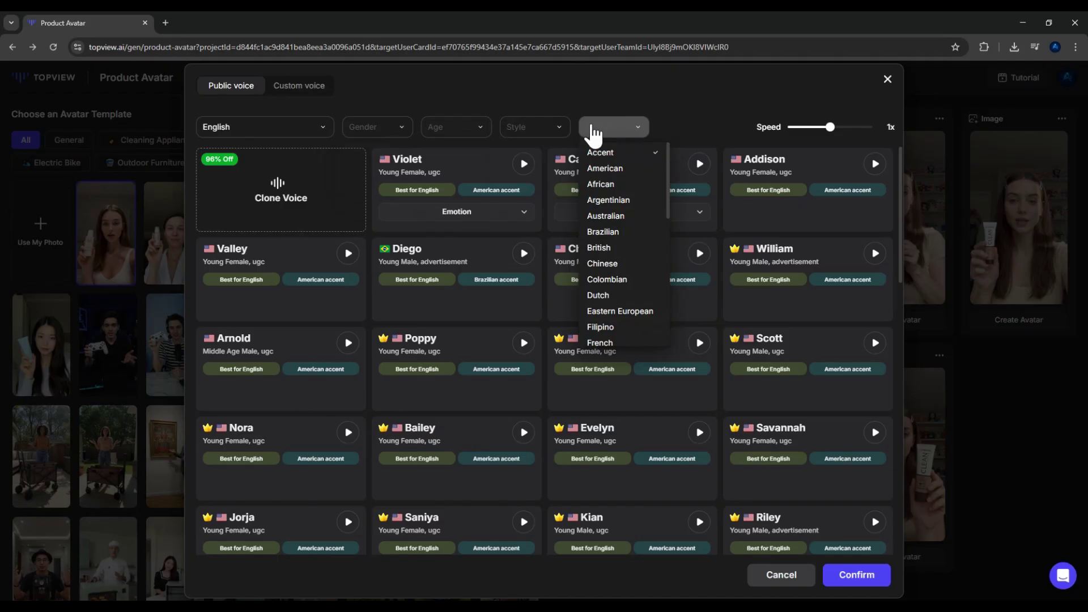
click(526, 94)
- Look at custom voices, then confirm Stella from the public voices, making the script 0:23 long
click(299, 88)
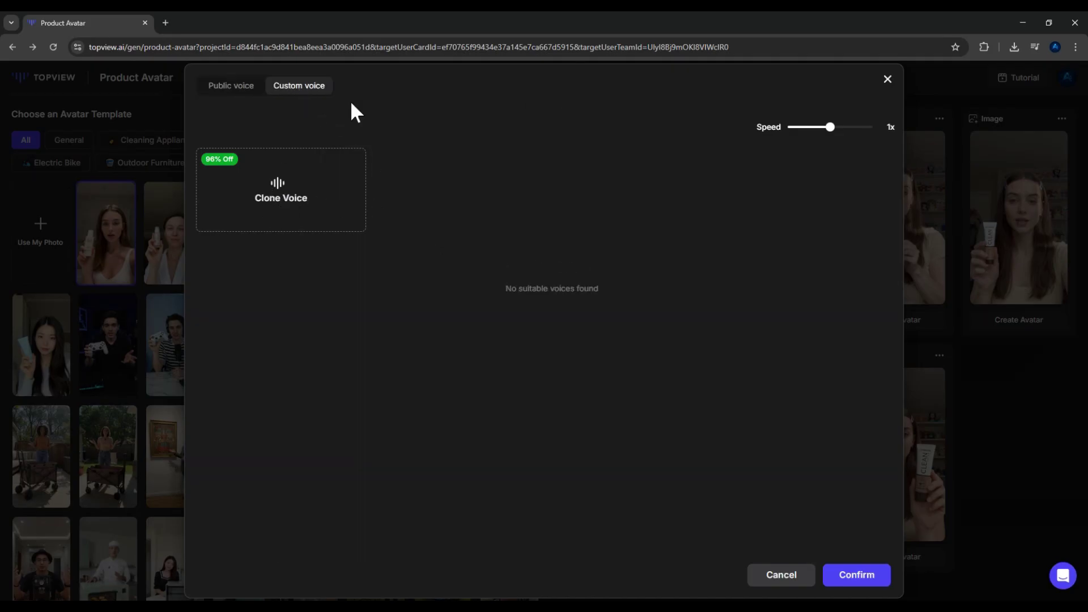
click(240, 89)
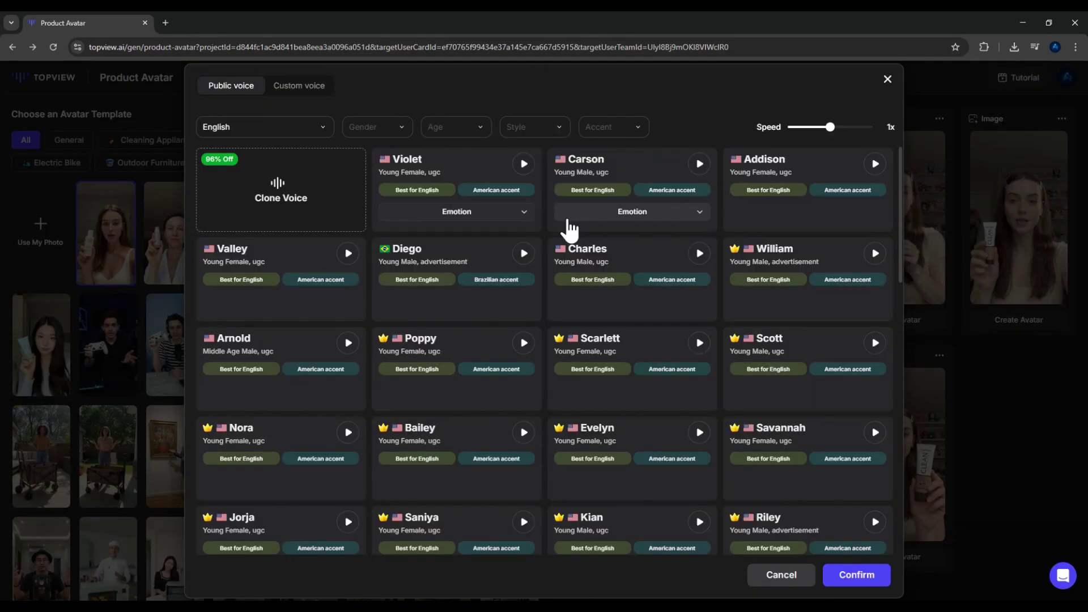
scroll(570, 229, down, 3)
click(856, 582)
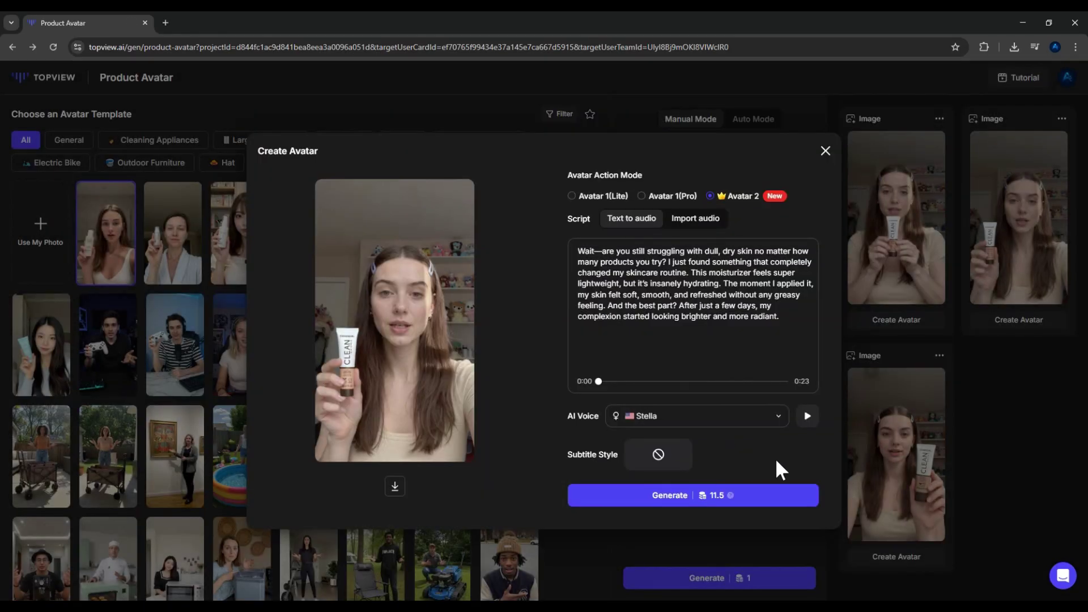
- Generate the skincare video, then play, pause and close the 0:23 result in My projects
click(646, 497)
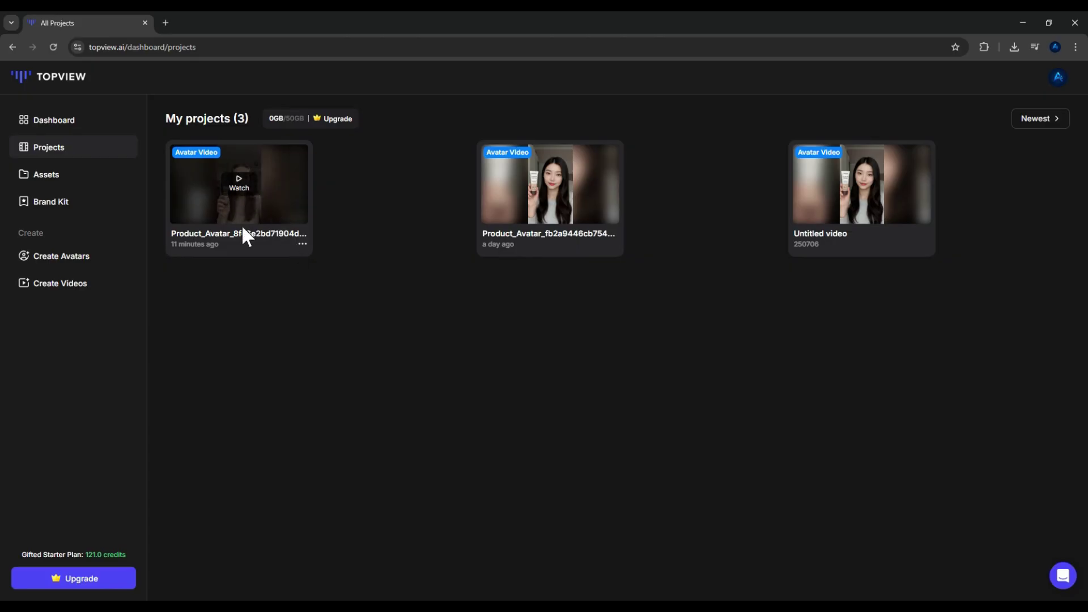
click(239, 184)
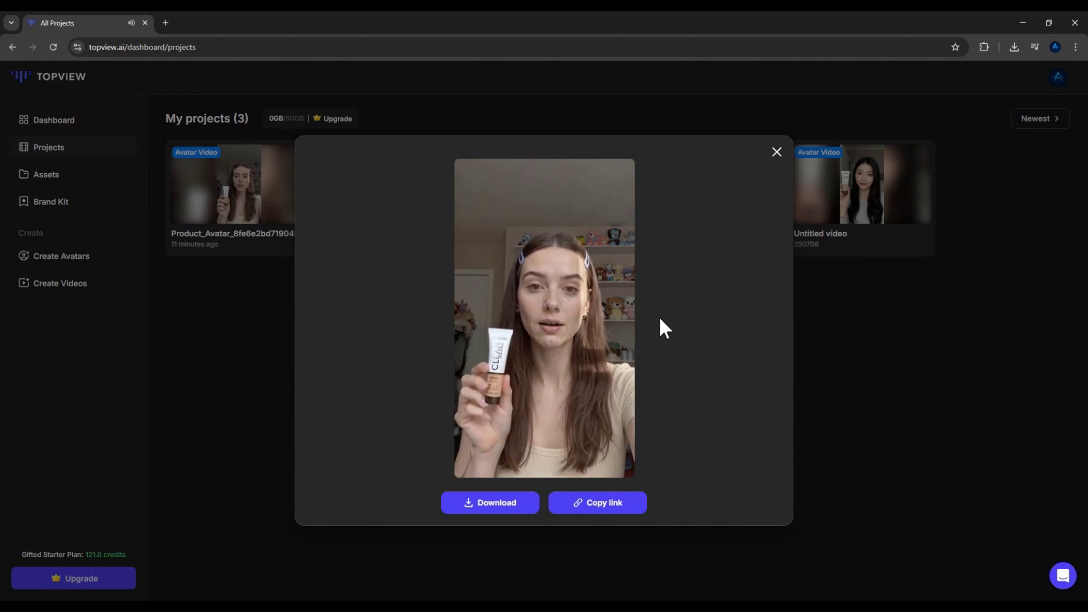
click(558, 295)
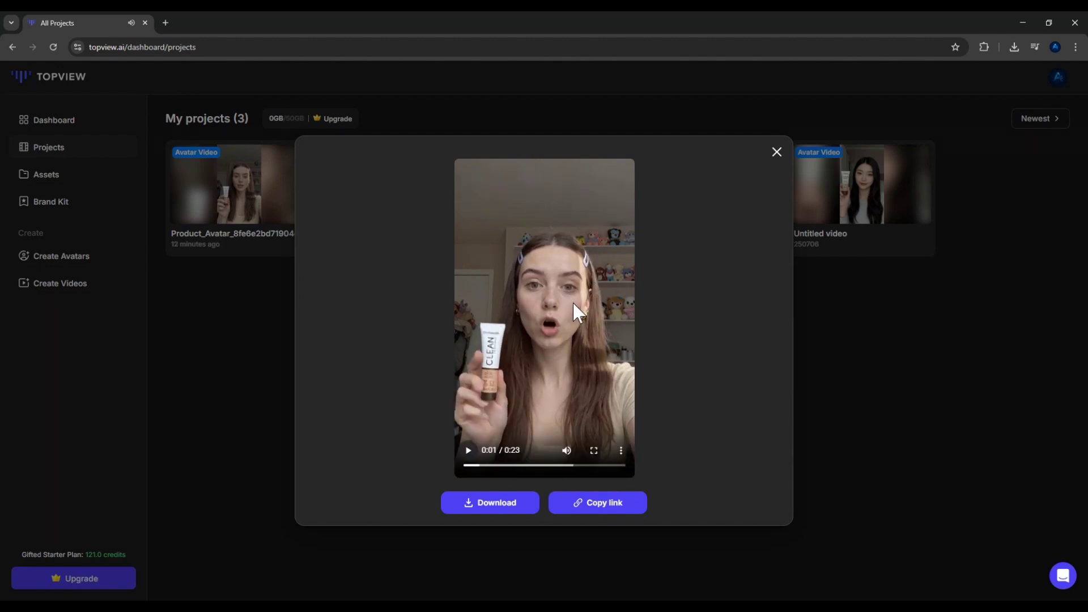
click(776, 152)
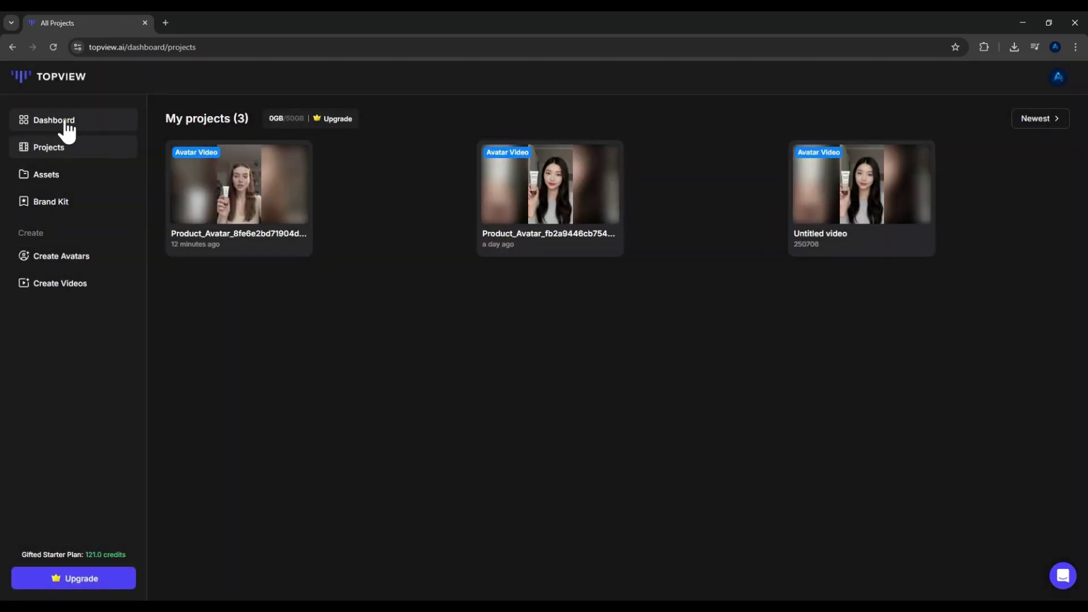
- Pick the Electric Bike parking-lot man template and move the bicycle lower, in front of him
click(30, 121)
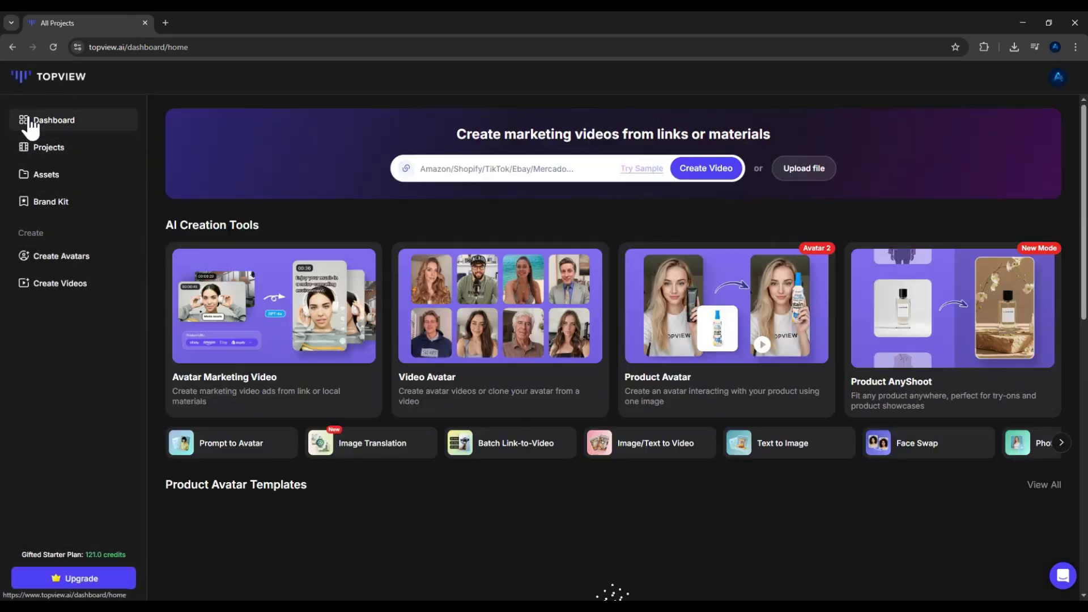
click(712, 393)
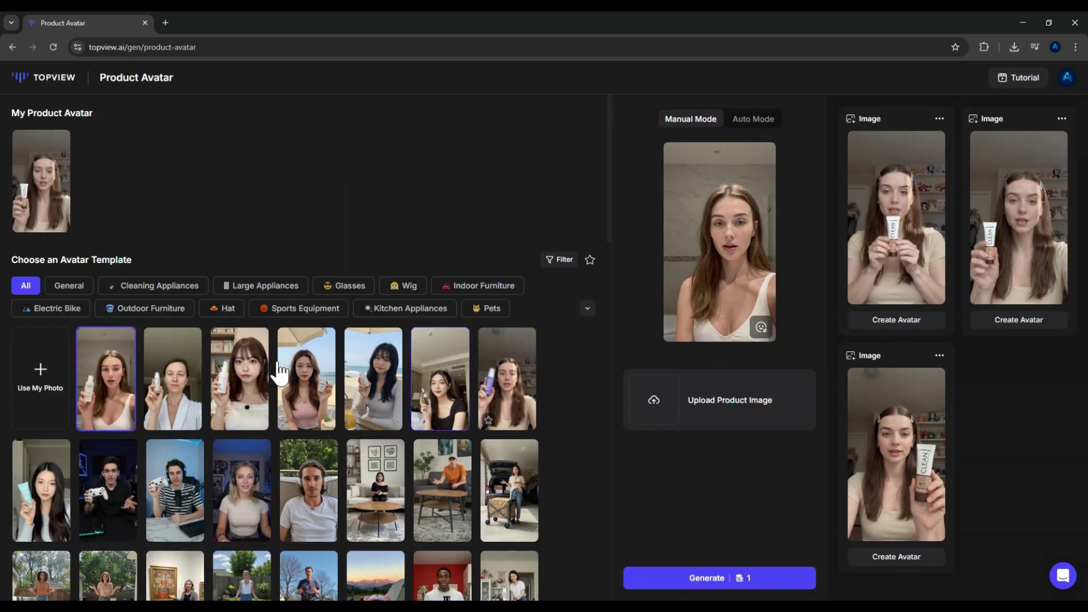
click(49, 309)
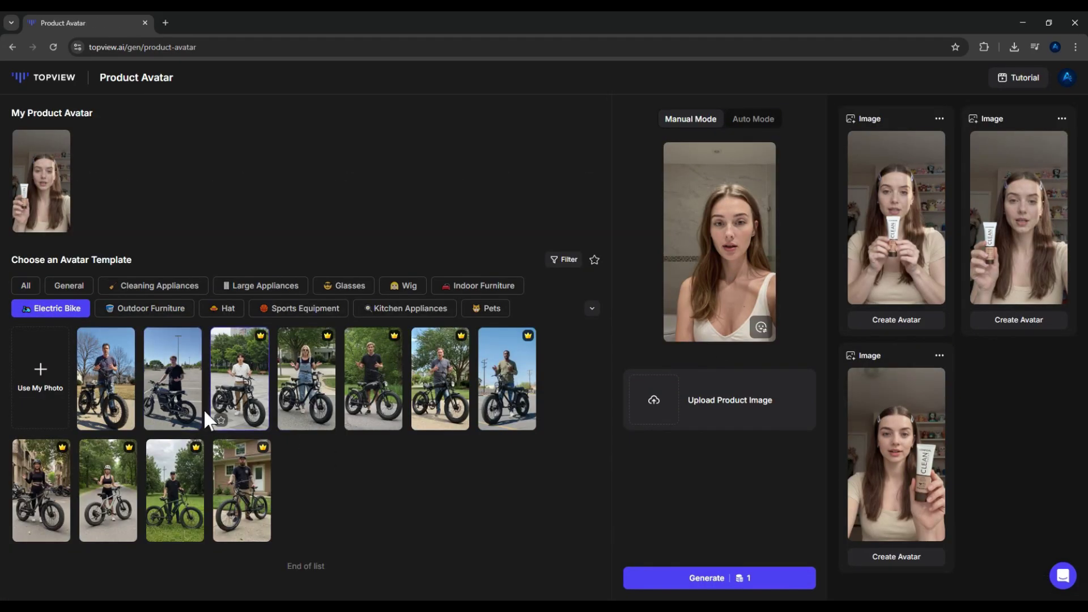
click(174, 387)
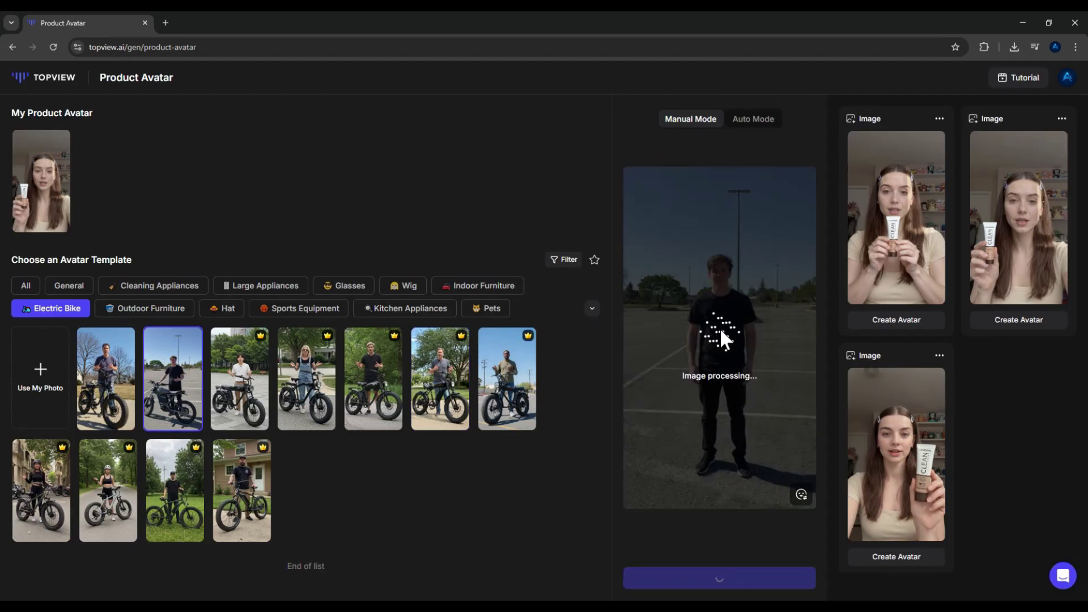
drag(737, 345, 733, 433)
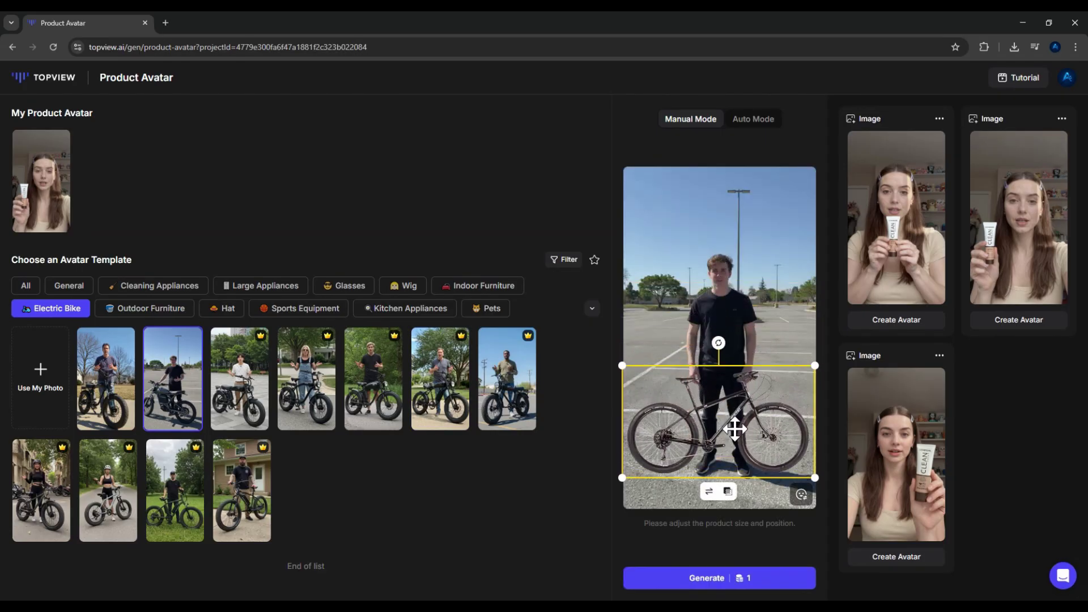
- Generate the man-with-bicycle images and paste the mountain-bike script into a new avatar
click(701, 581)
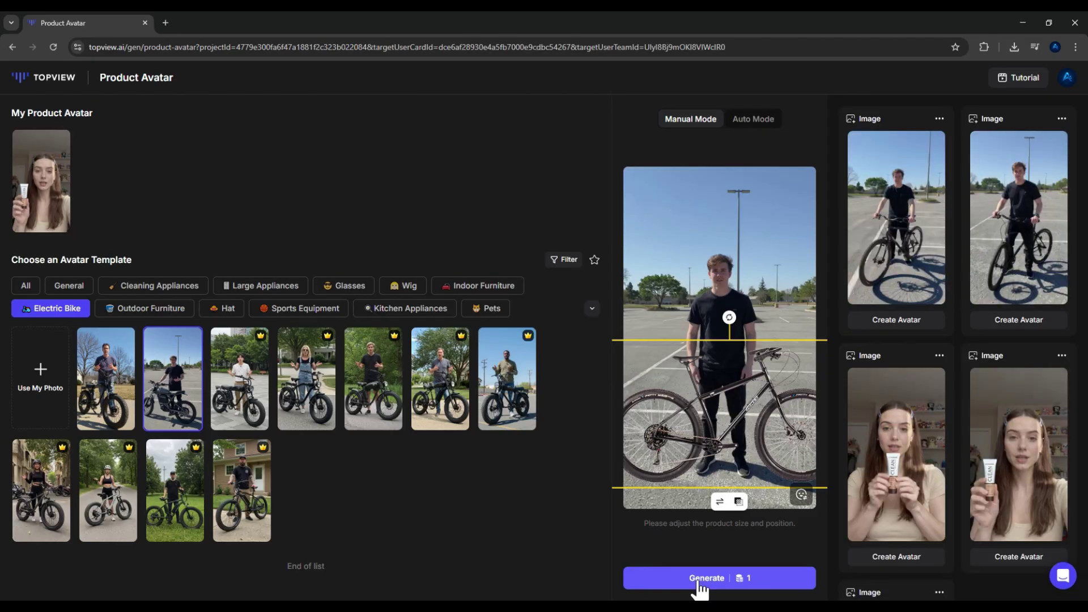
click(899, 321)
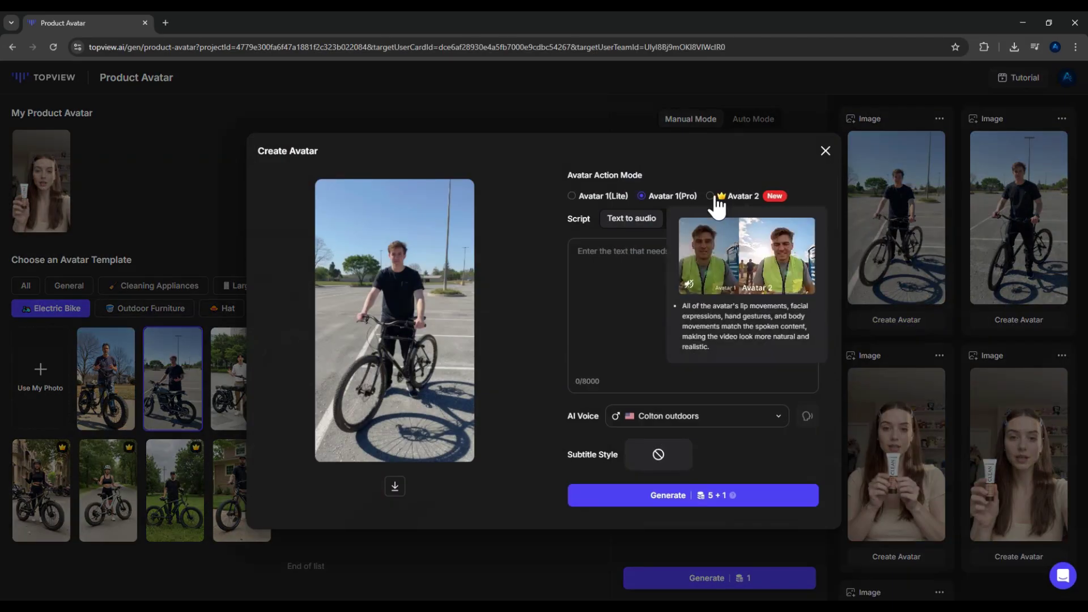
right_click(596, 253)
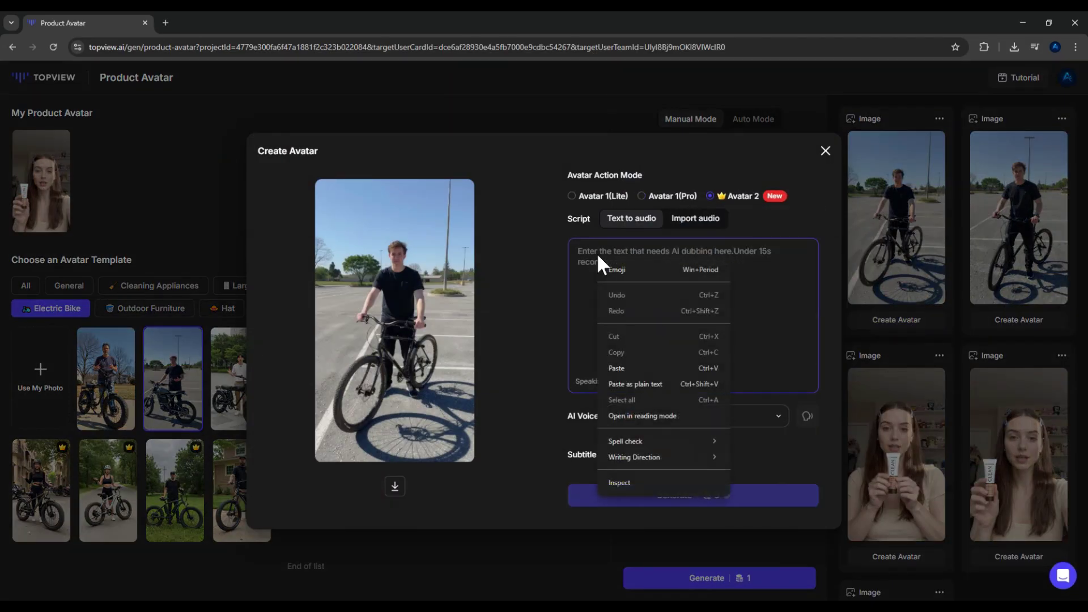
click(633, 367)
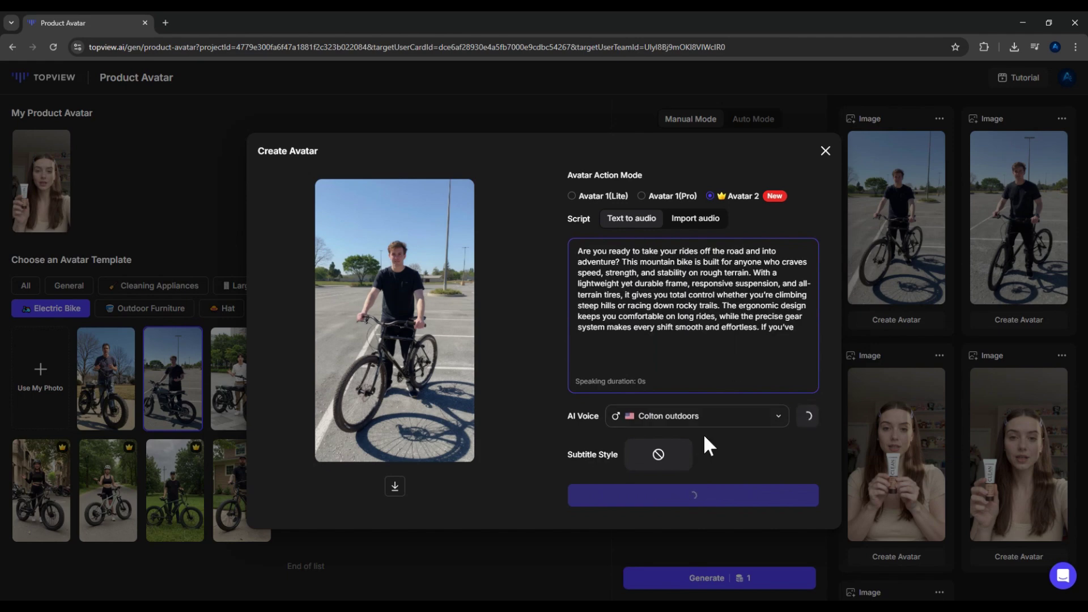
- Set the voice to Kian, apply the quick brown fox subtitle style, and generate the video
click(700, 417)
click(637, 365)
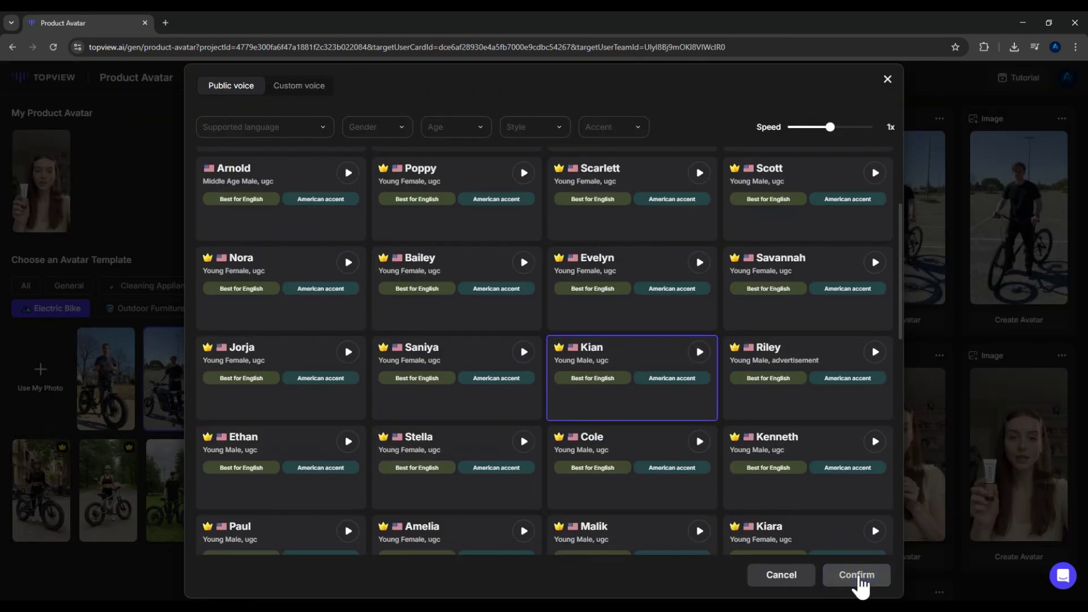
click(858, 576)
click(646, 458)
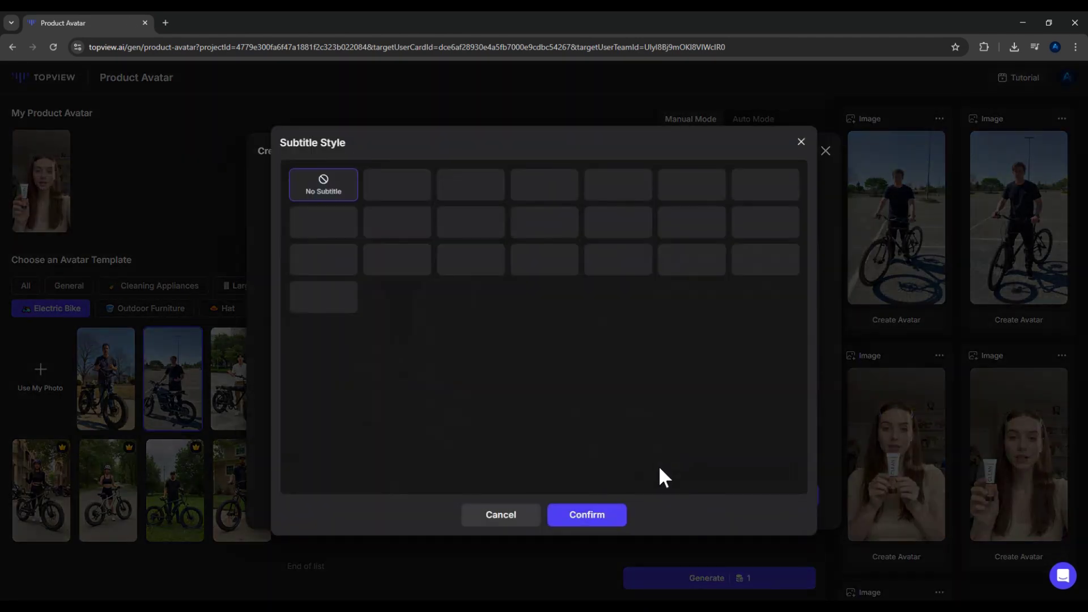
click(537, 237)
click(584, 514)
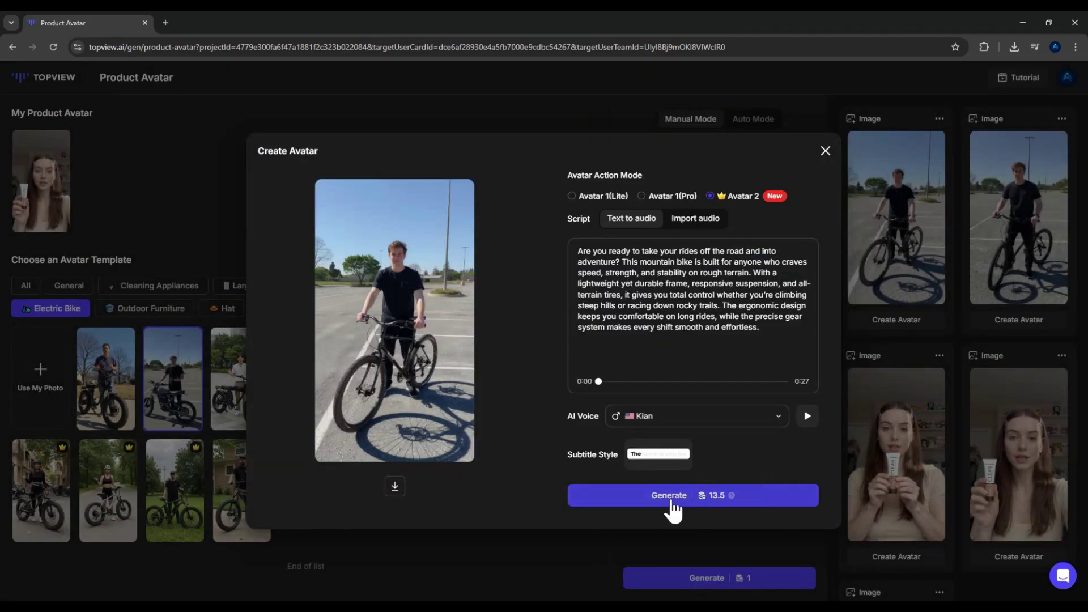
click(672, 501)
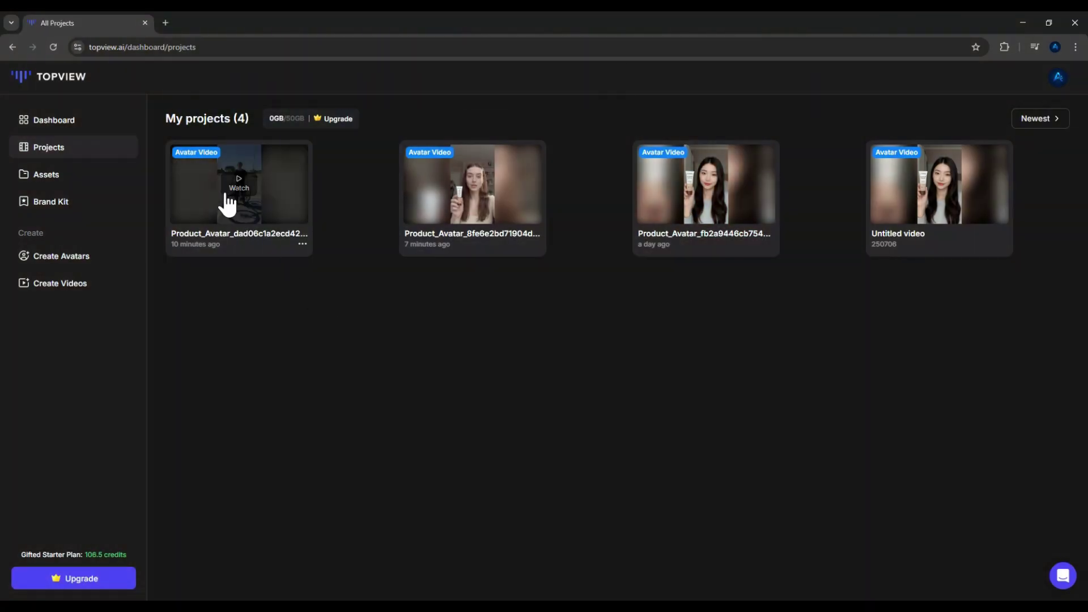
- Play the new 0:26 bike video, then close the preview with Esc
click(241, 190)
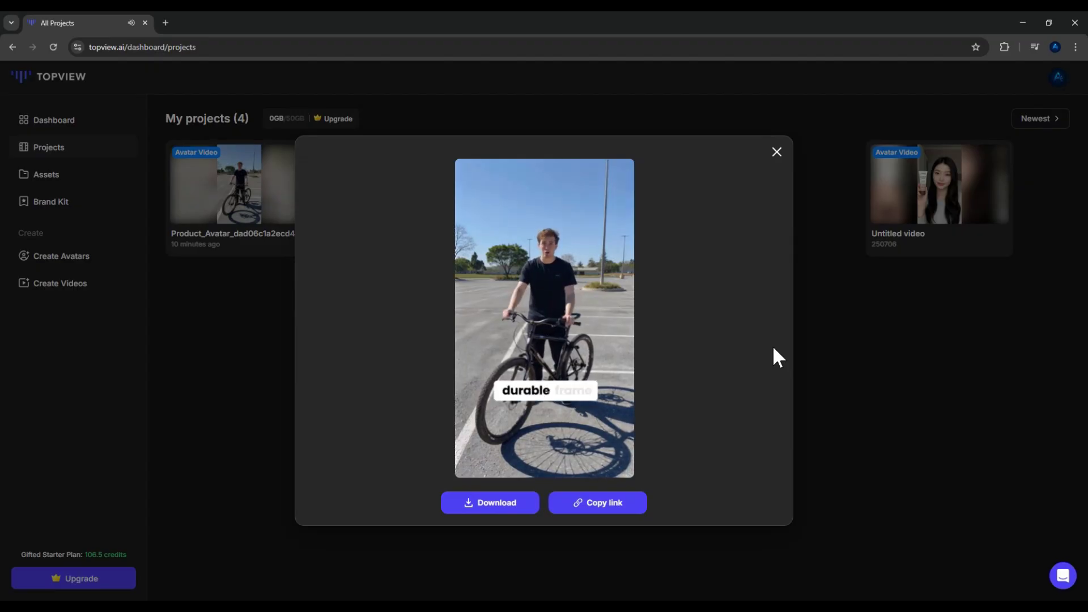
key(Escape)
- Choose the Large Appliances template of the woman with a washing machine in Product Avatar
click(54, 119)
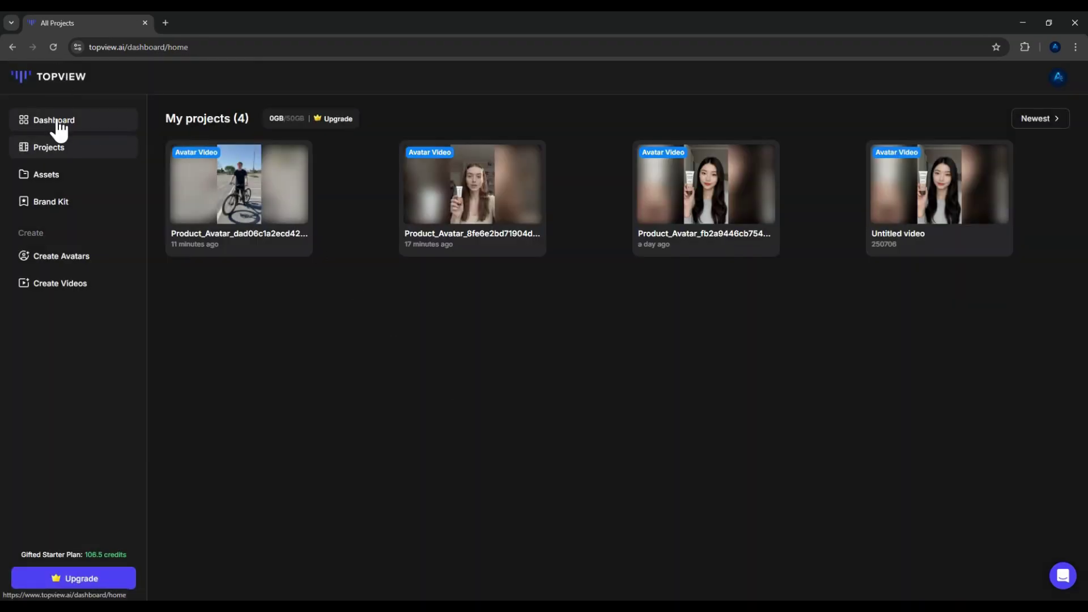
click(687, 384)
click(267, 287)
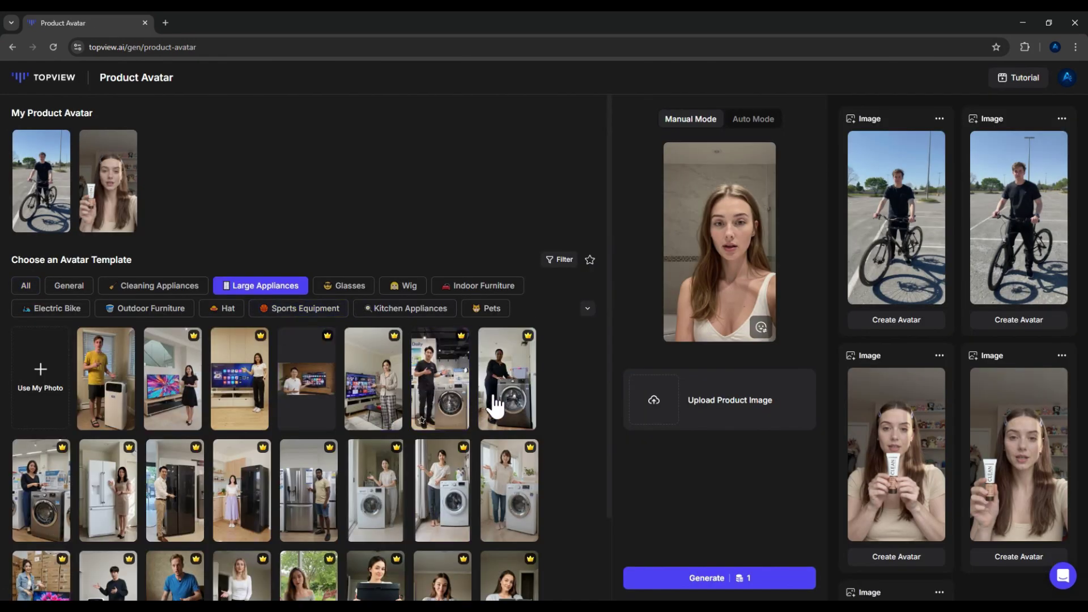
scroll(475, 404, down, 1)
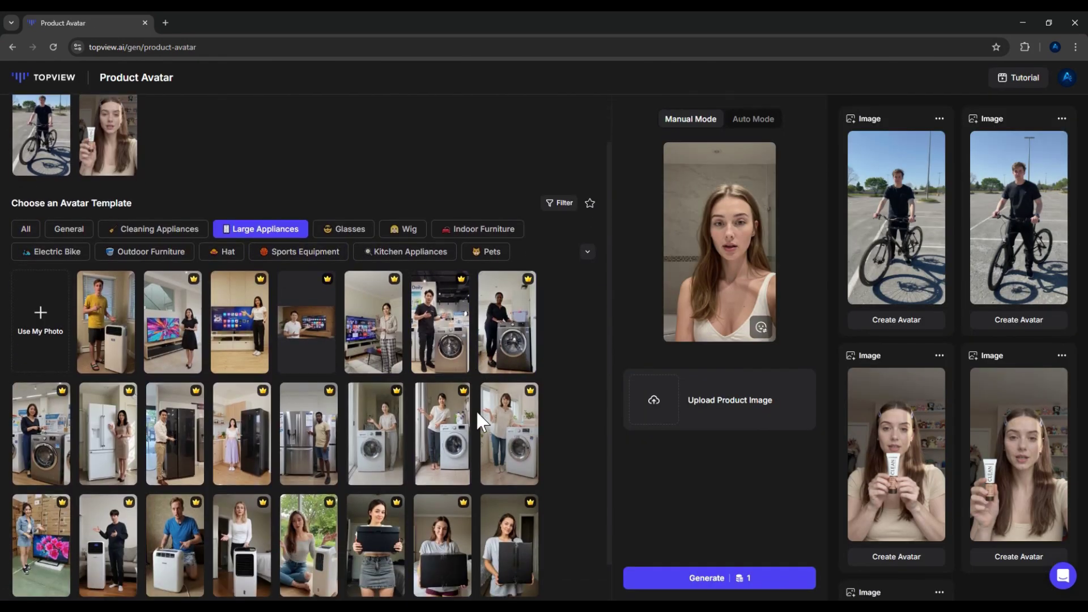
click(505, 439)
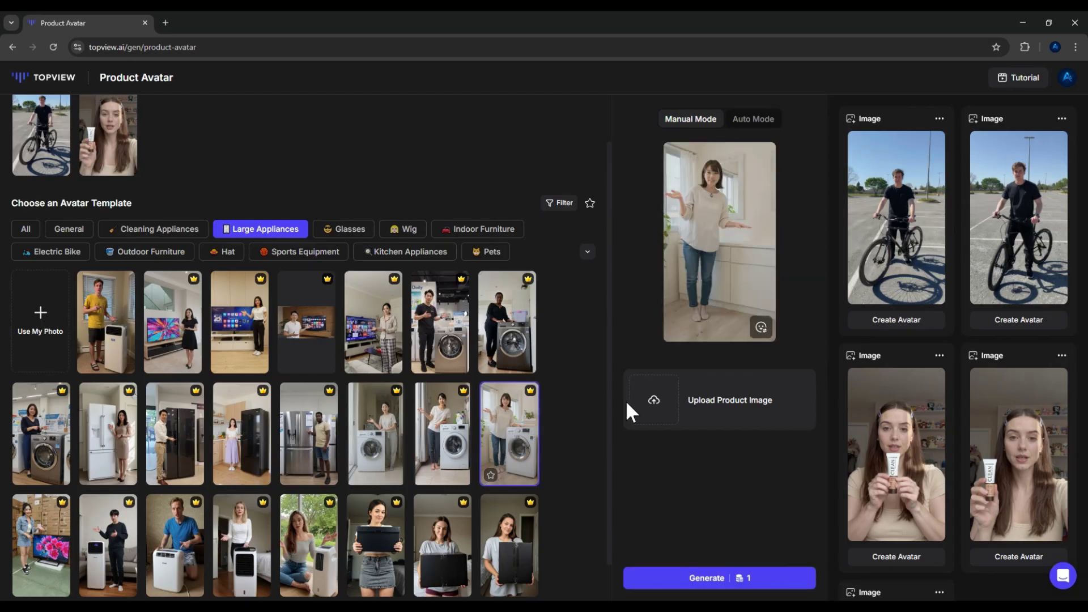
- Add the washing machine image, move it lower right, enlarge it, and generate the images
click(655, 397)
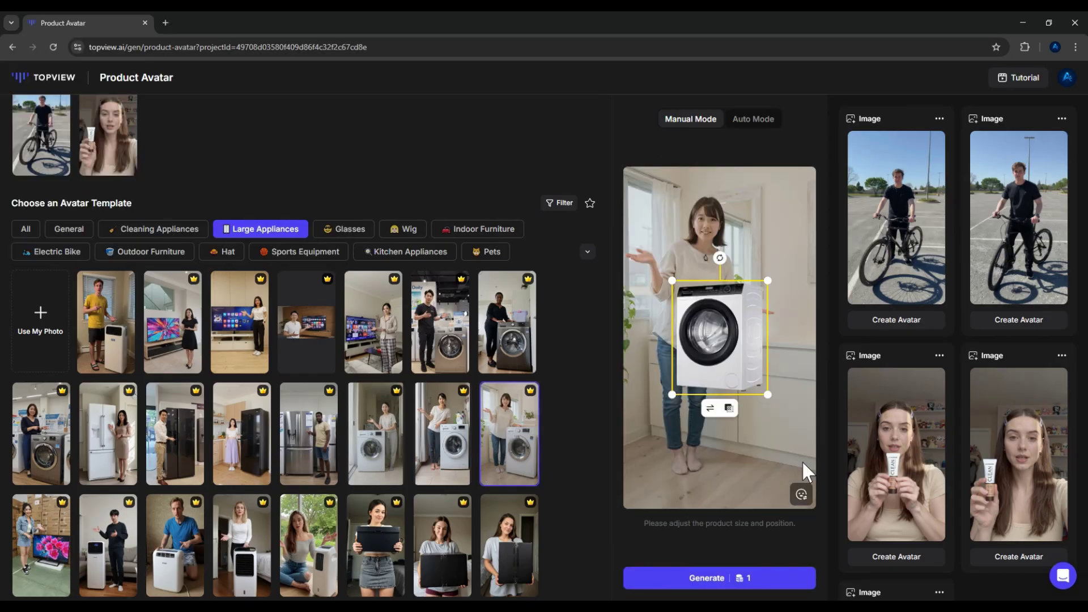
drag(719, 352, 762, 444)
drag(723, 376, 671, 315)
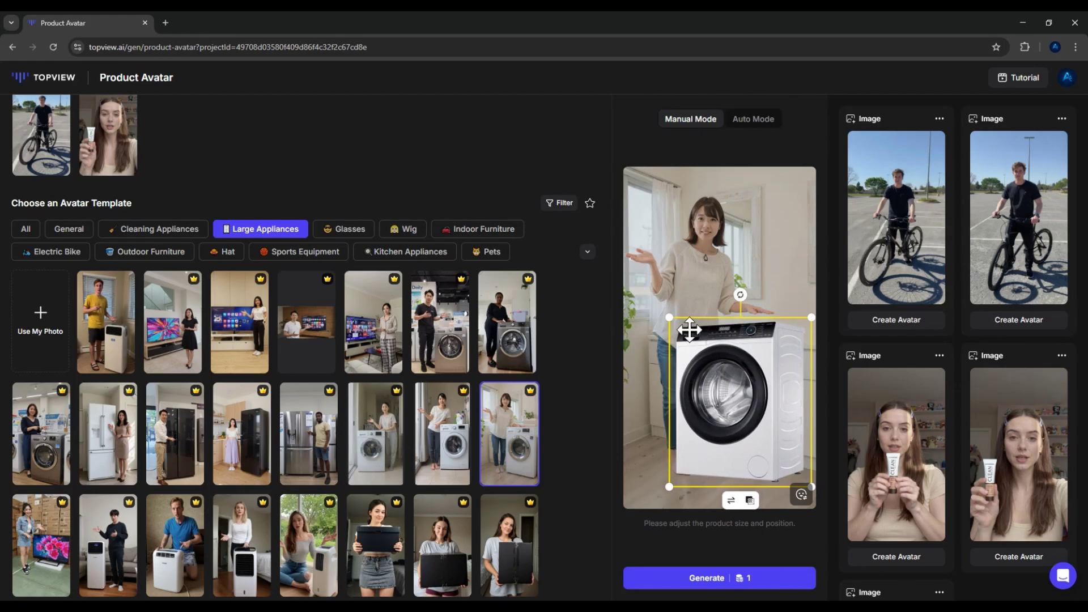
click(708, 589)
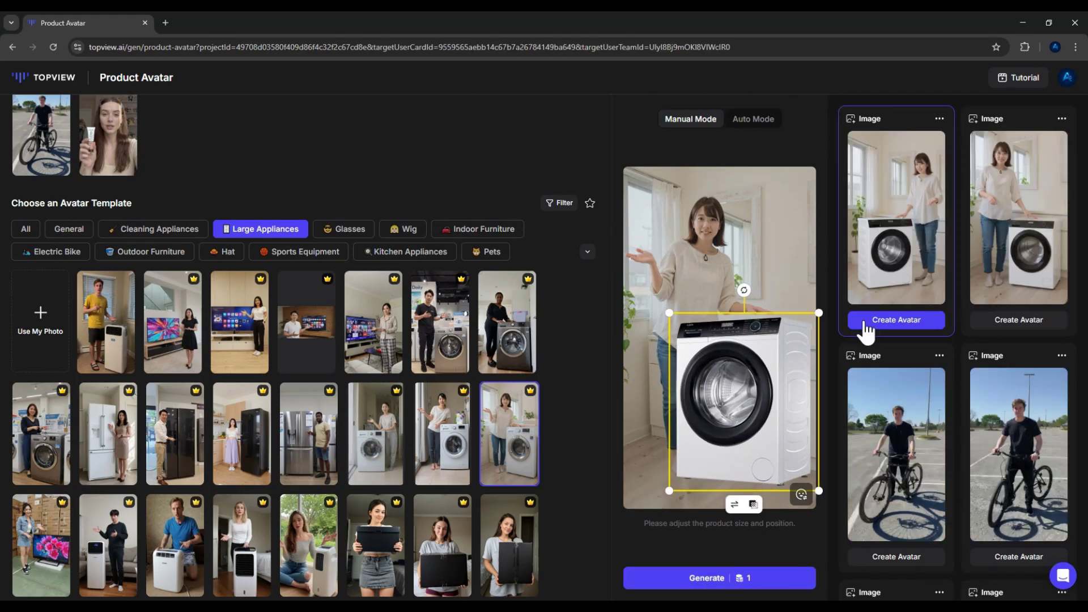
- Create an Avatar 2 video from the first image and paste the laundry script, deleting its final sentence
click(863, 319)
click(709, 196)
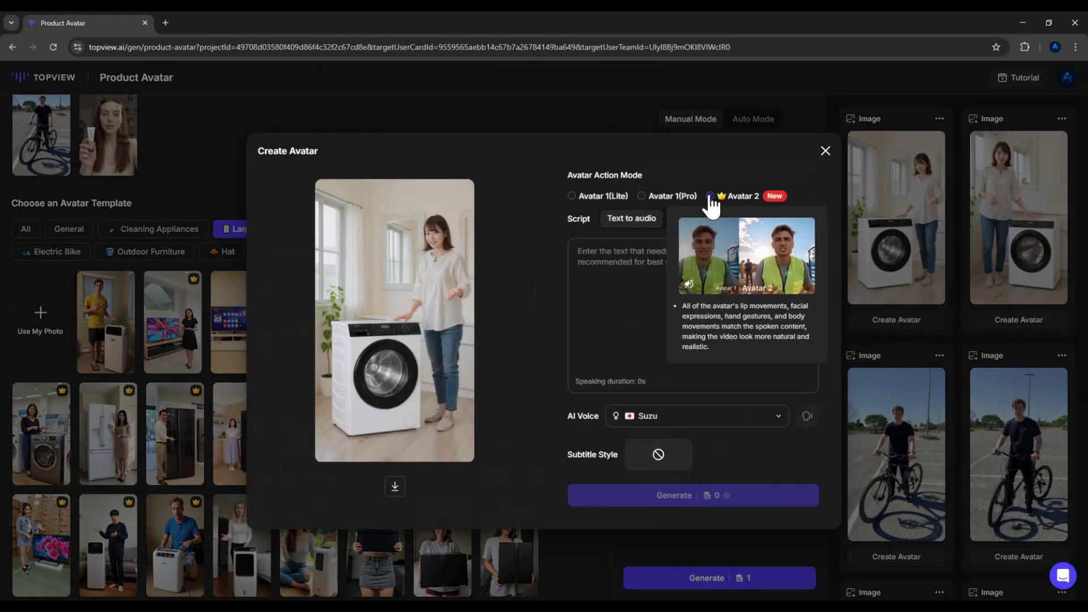
right_click(584, 264)
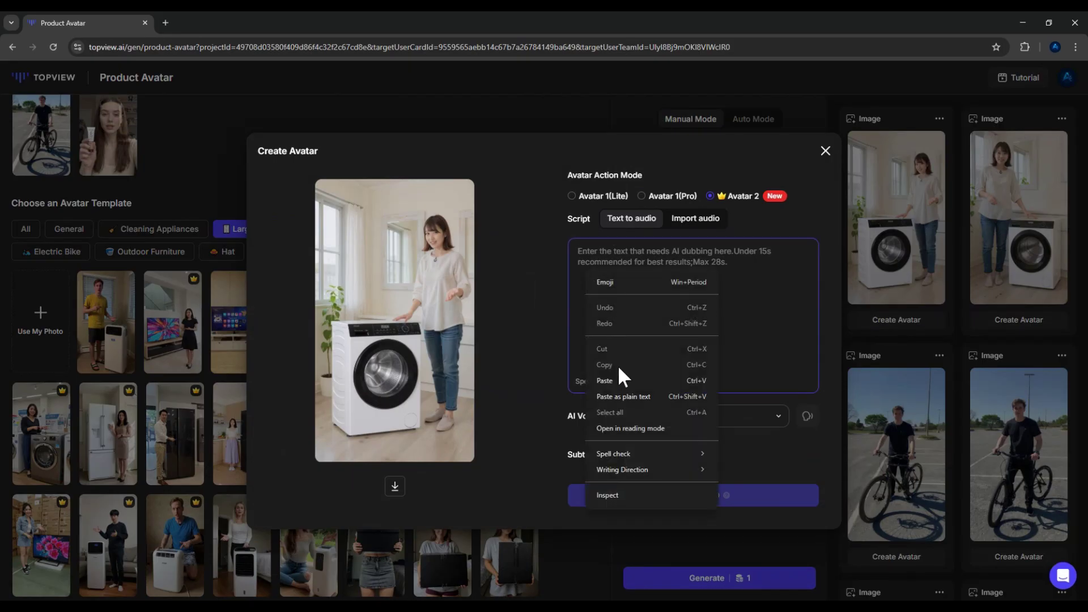
click(619, 381)
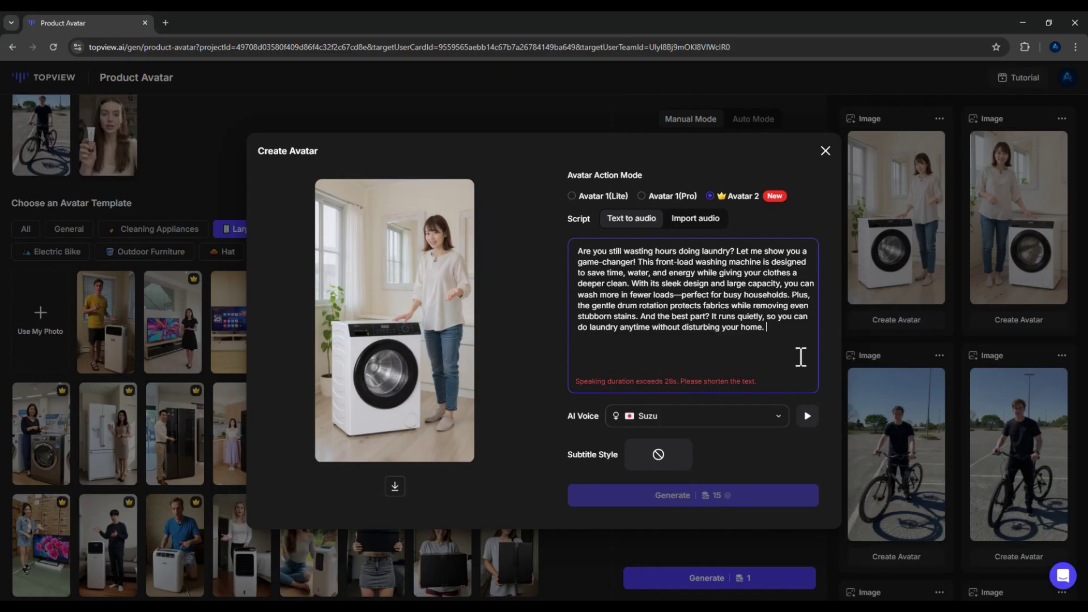
drag(779, 330, 651, 316)
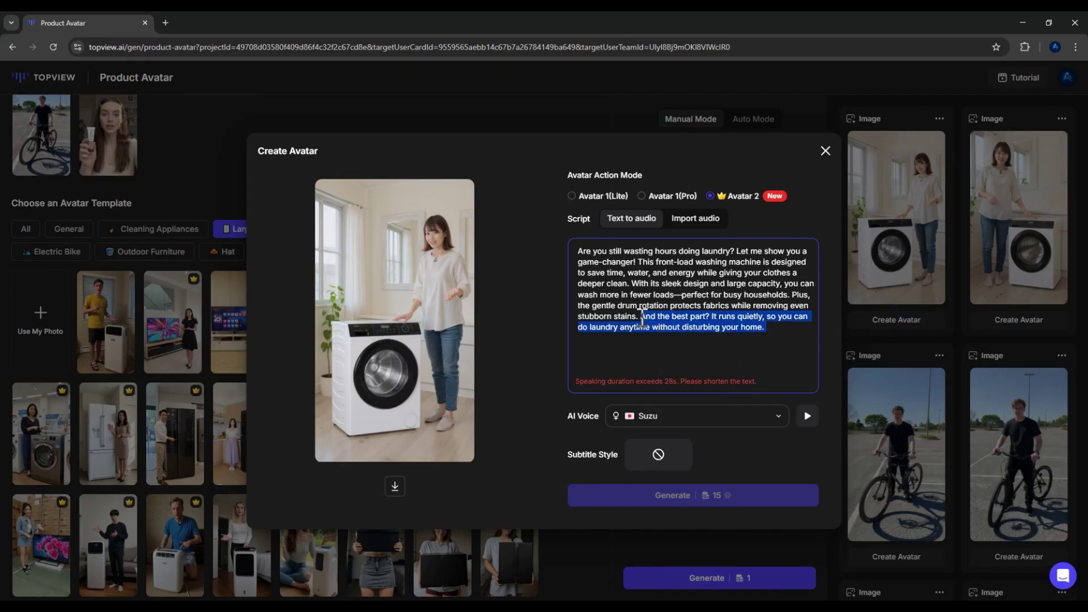
key(BackSpace)
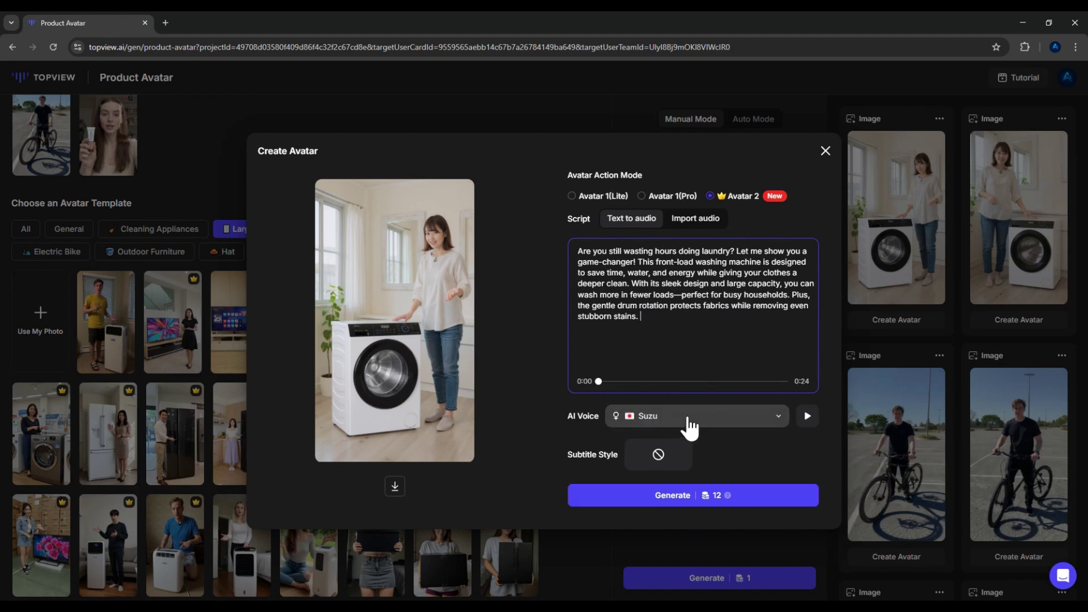
- Set the voice to Jasmine, apply purple word-highlight subtitles, and generate the video
click(709, 420)
scroll(709, 410, down, 5)
click(652, 453)
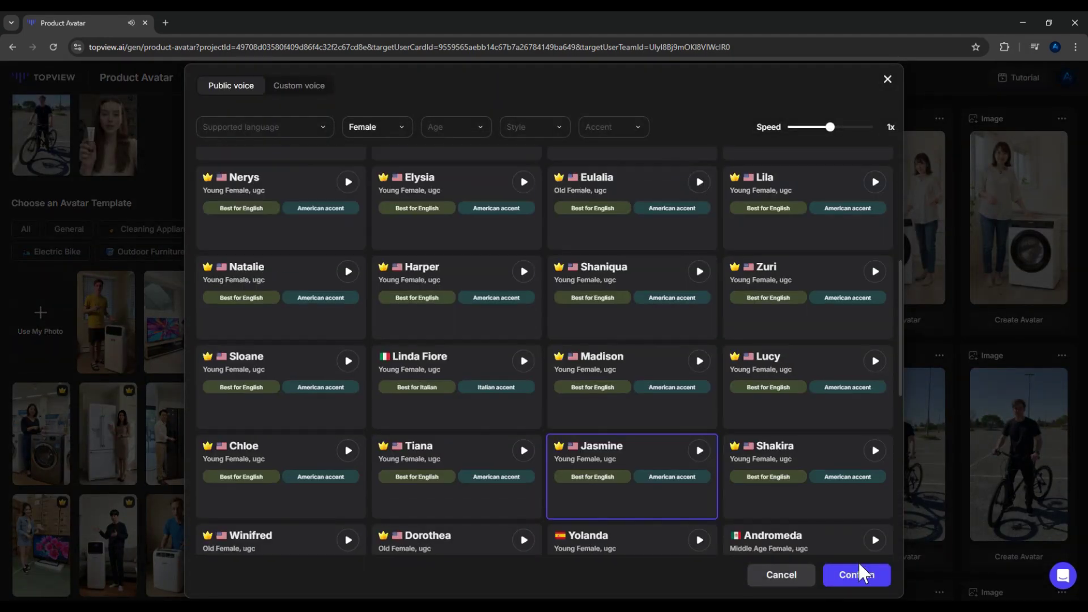
click(856, 575)
click(663, 467)
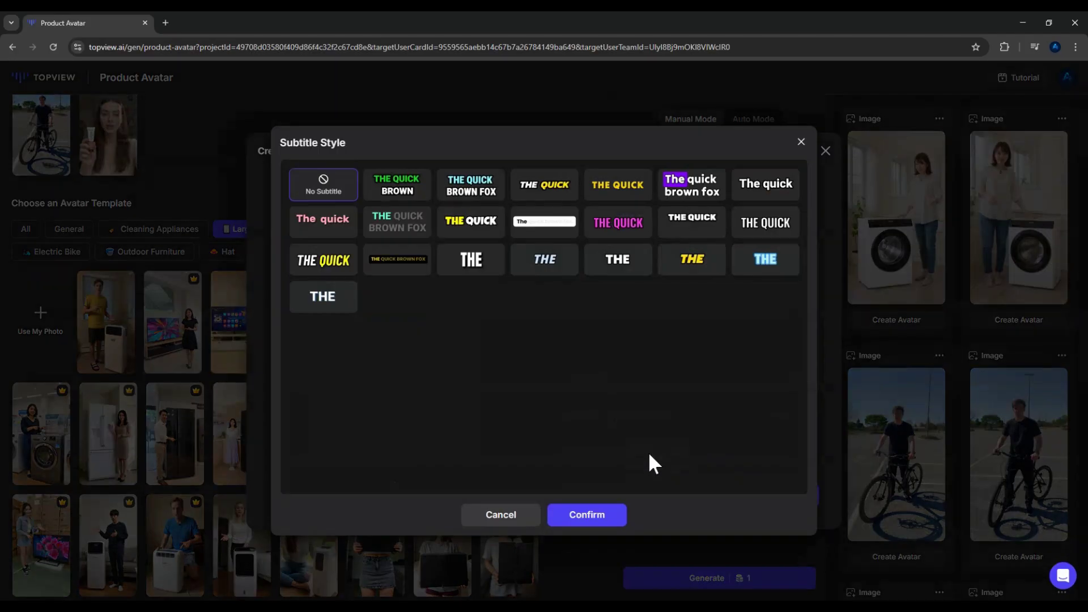
click(688, 190)
click(583, 515)
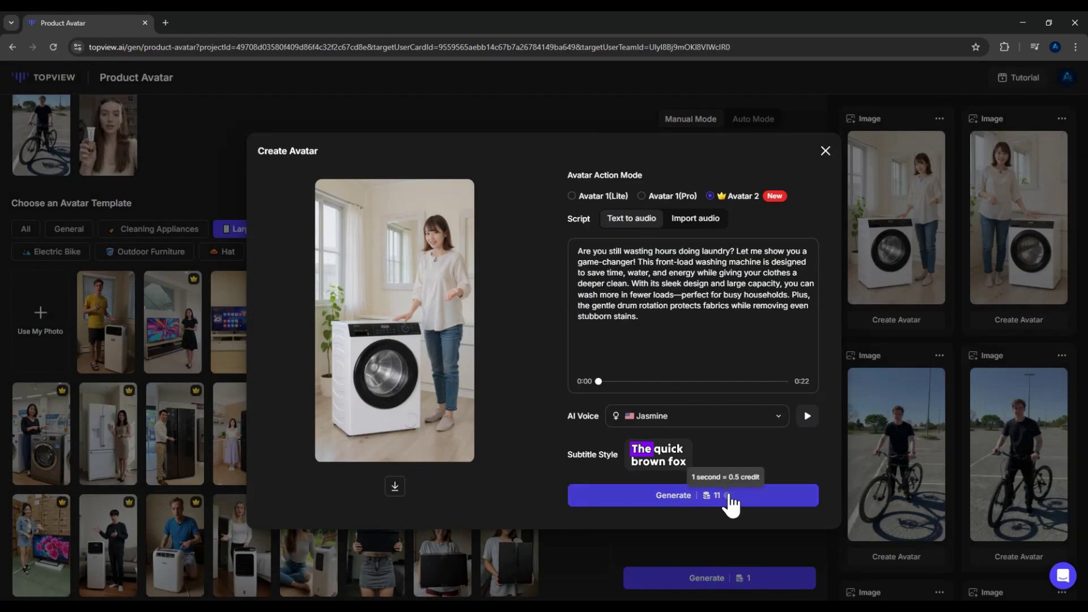
click(674, 504)
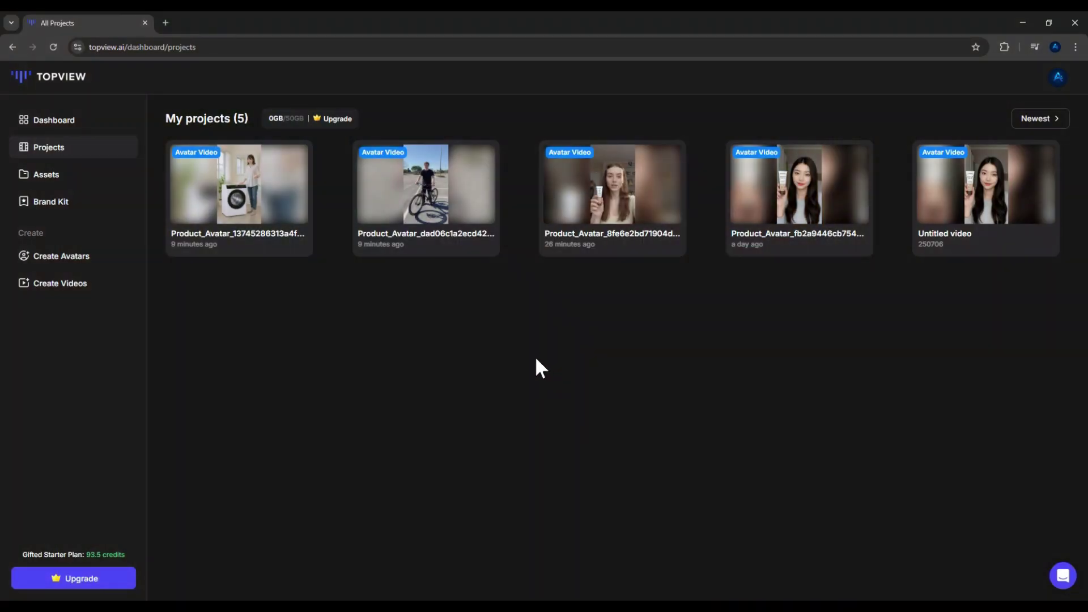
click(240, 180)
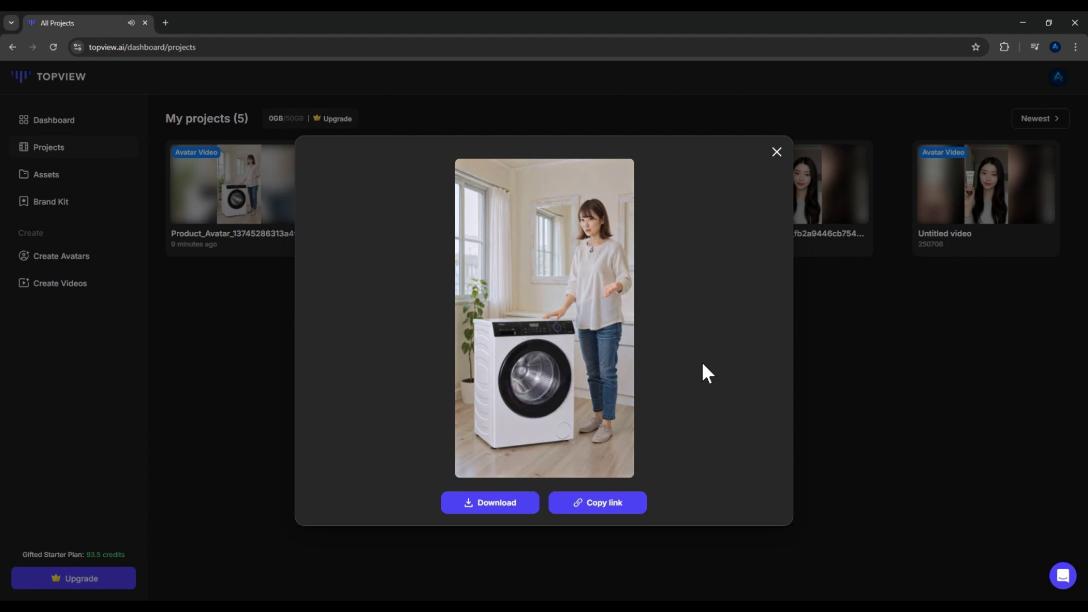
click(775, 154)
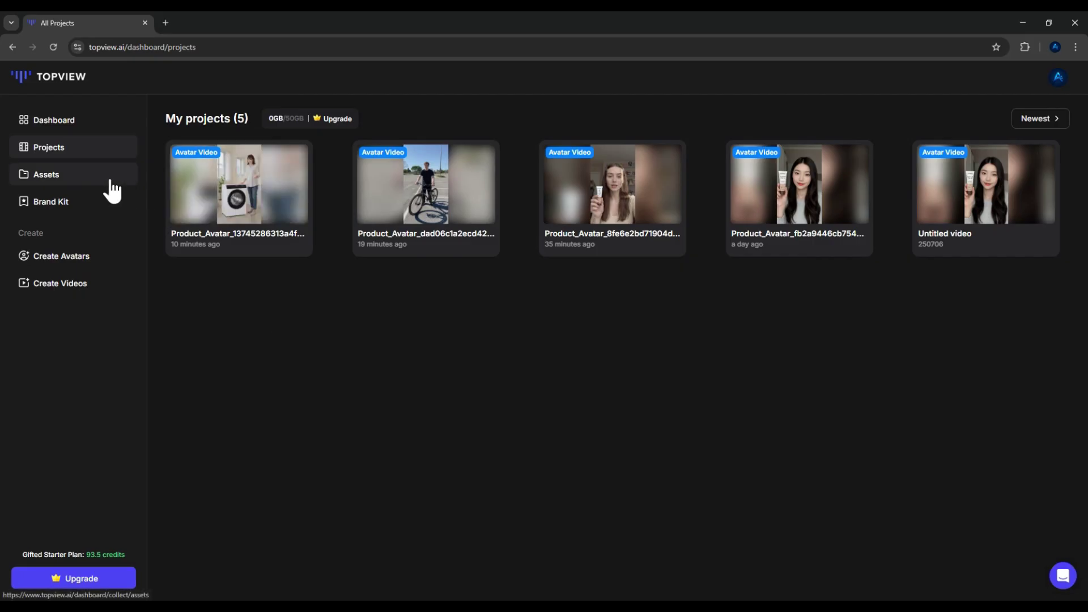
click(85, 576)
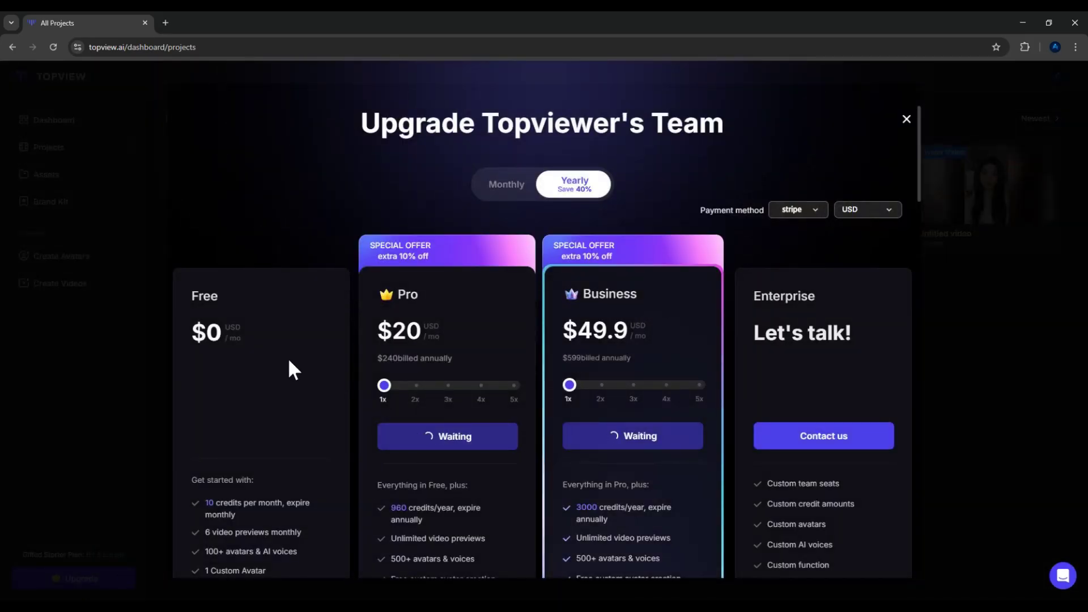
scroll(269, 361, down, 2)
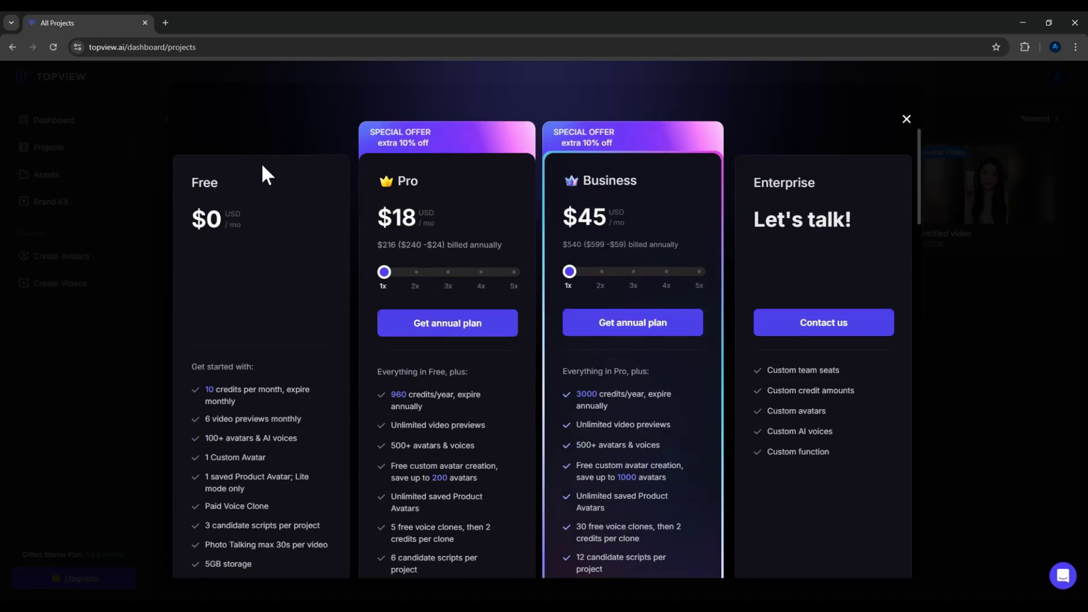
scroll(230, 257, up, 2)
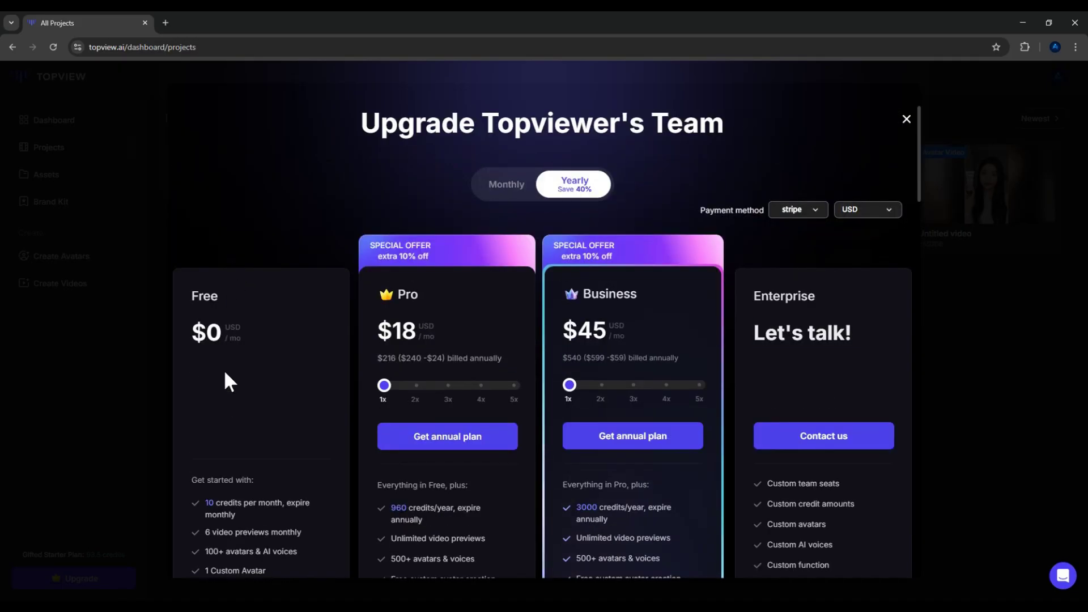
scroll(223, 368, down, 1)
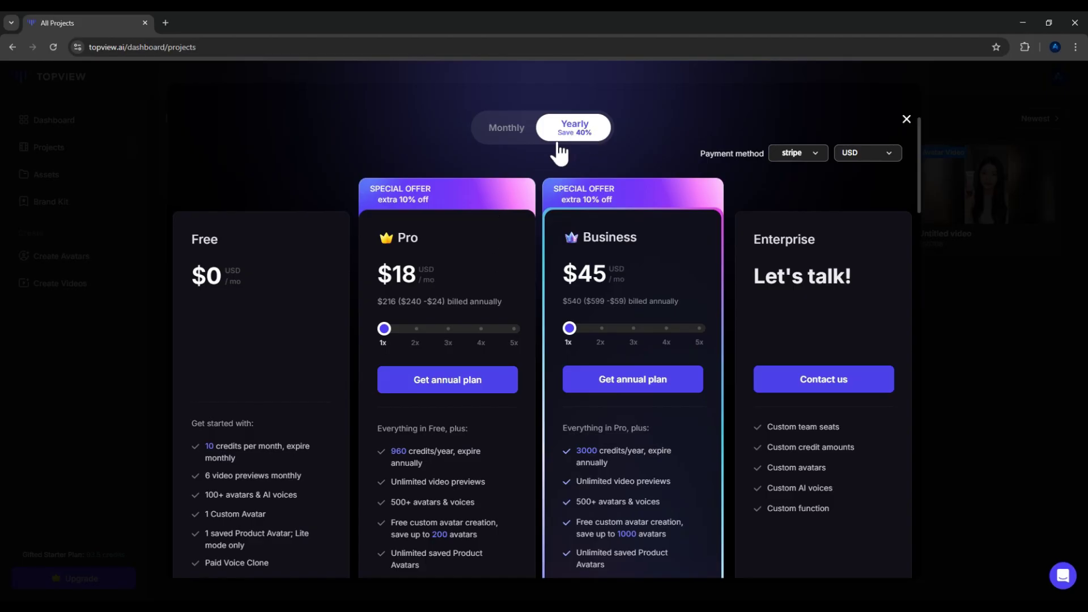
click(501, 129)
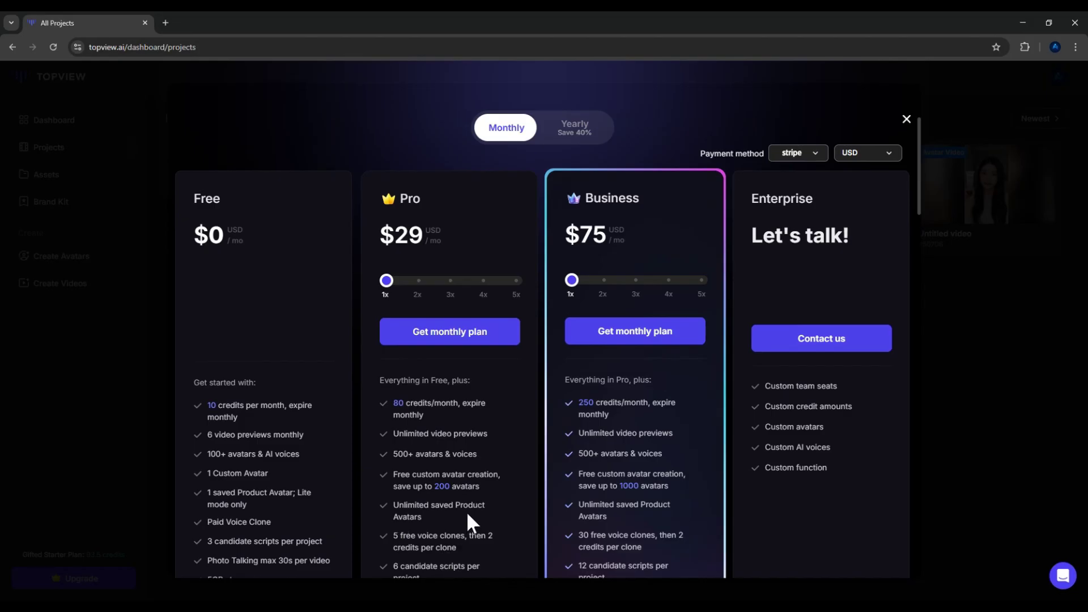
click(906, 120)
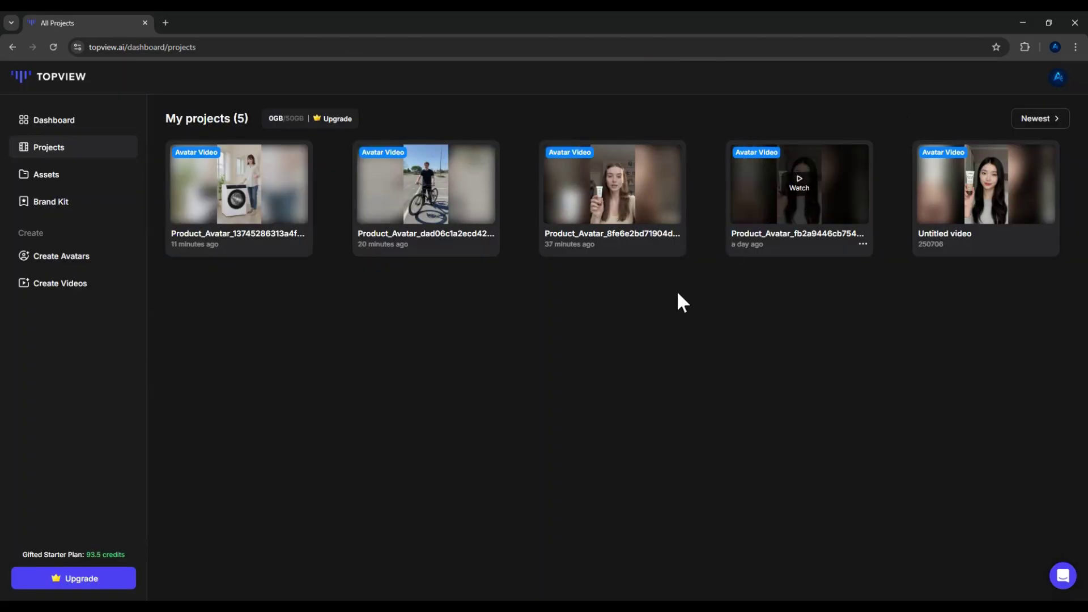
- Return to the Dashboard home with the Product Avatar and other AI tools
click(77, 123)
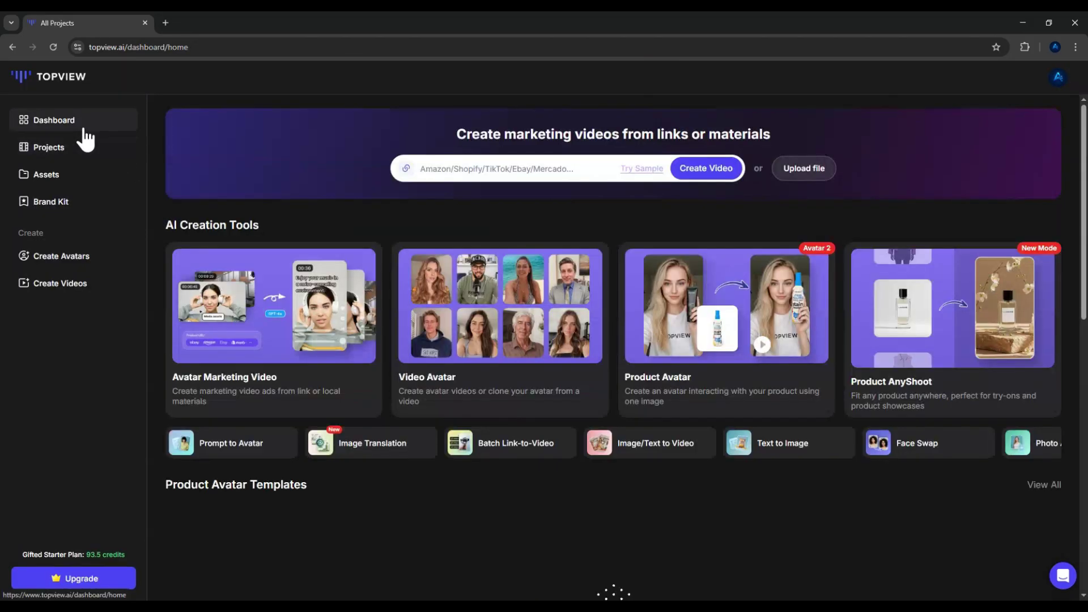